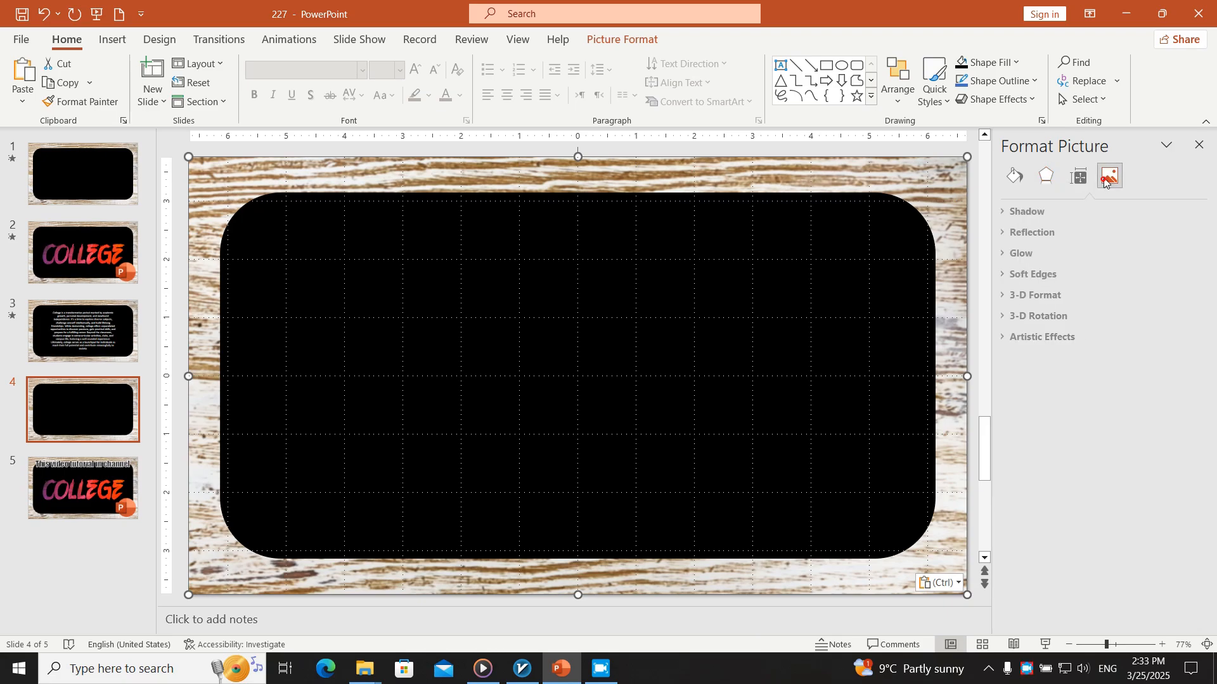
Apply the strongest soften preset to the wood-frame picture on slide 4 and show its fill options
left_click(1061, 211)
right_click(905, 185)
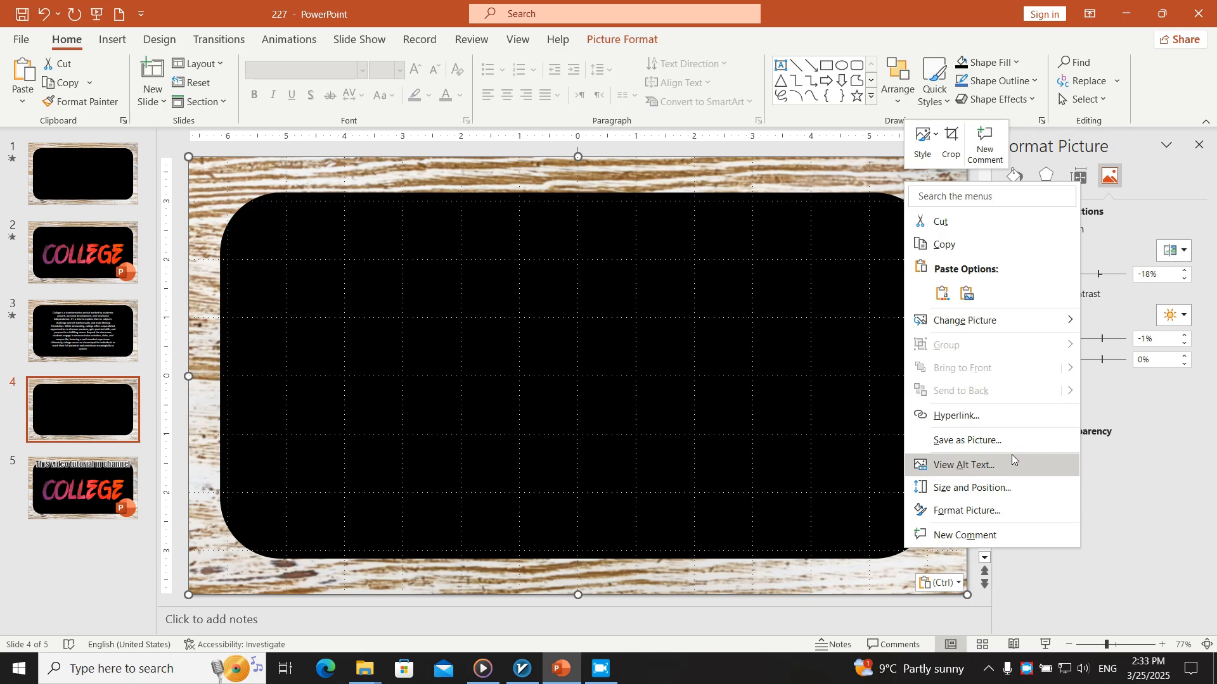
left_click(1028, 511)
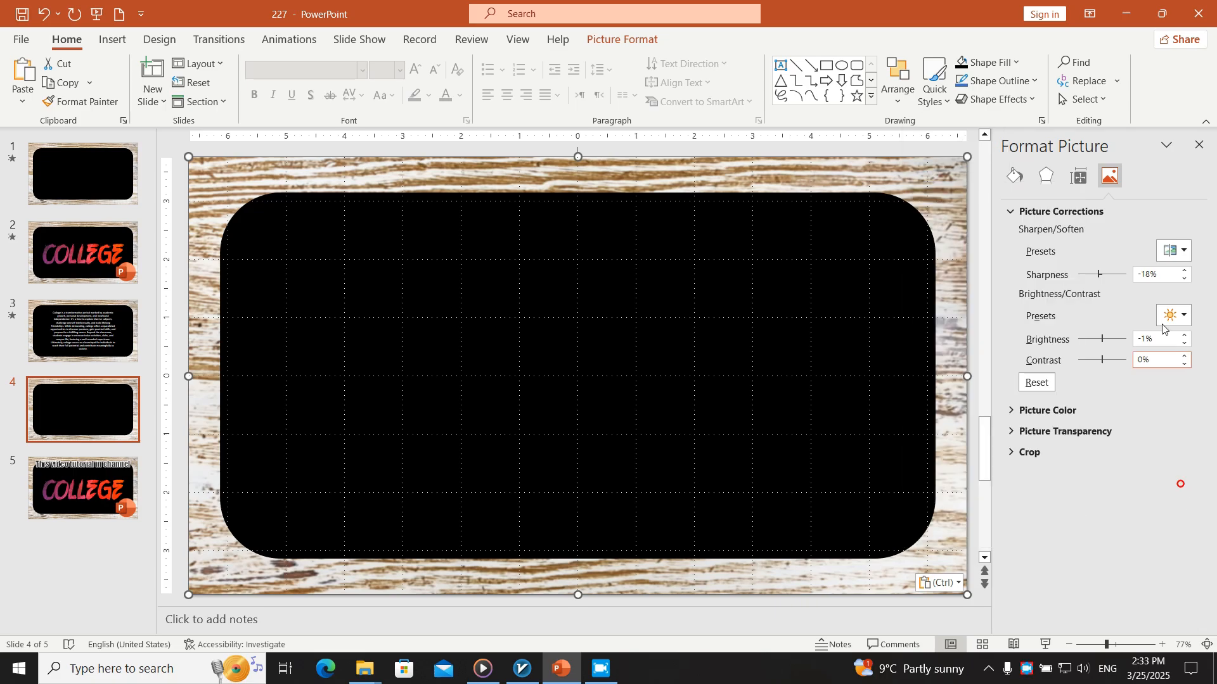
left_click(1172, 252)
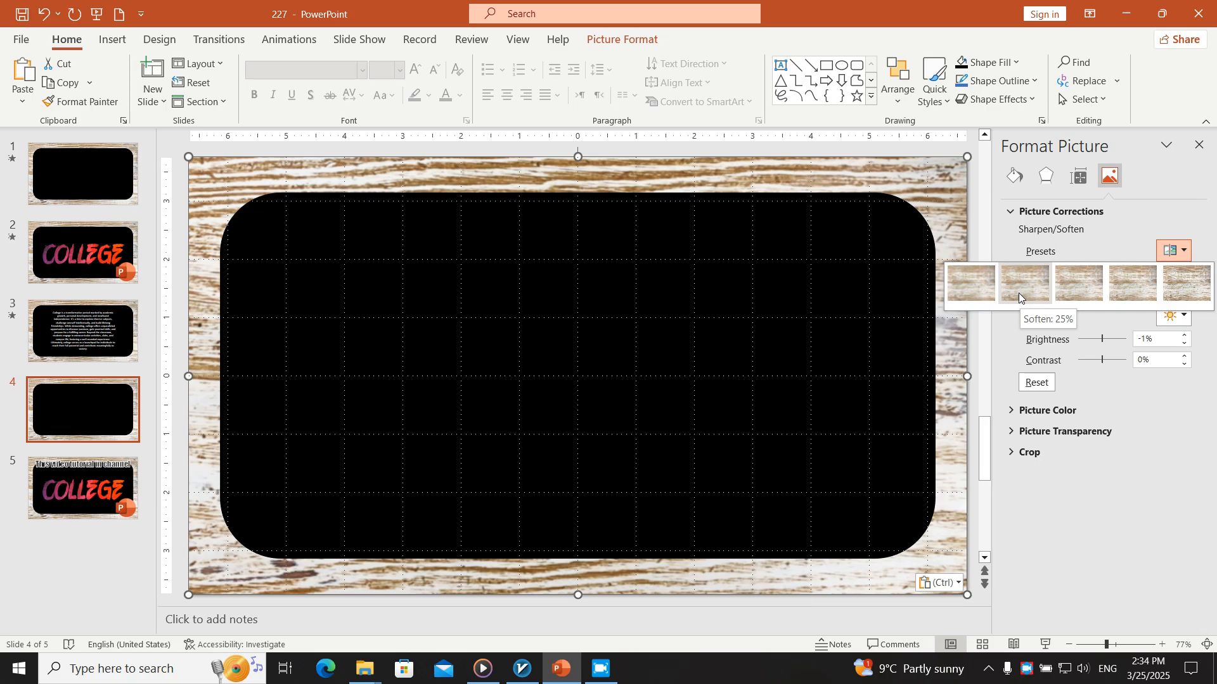
left_click(986, 294)
left_click(1046, 176)
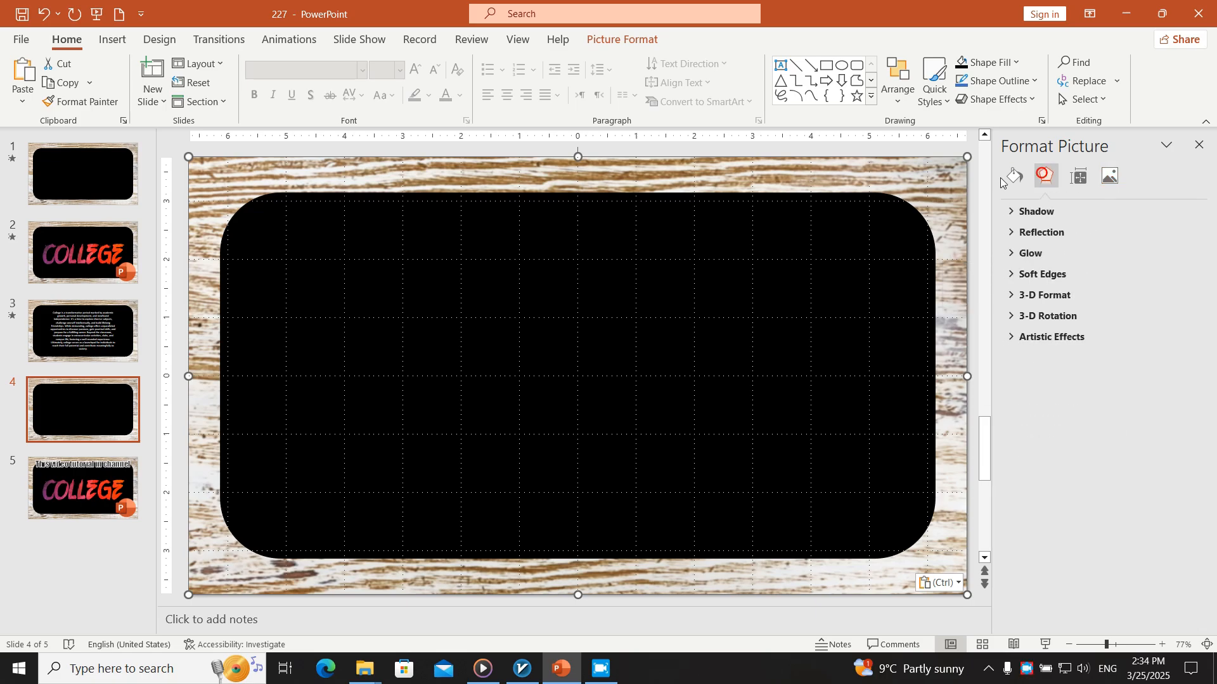
left_click(1012, 178)
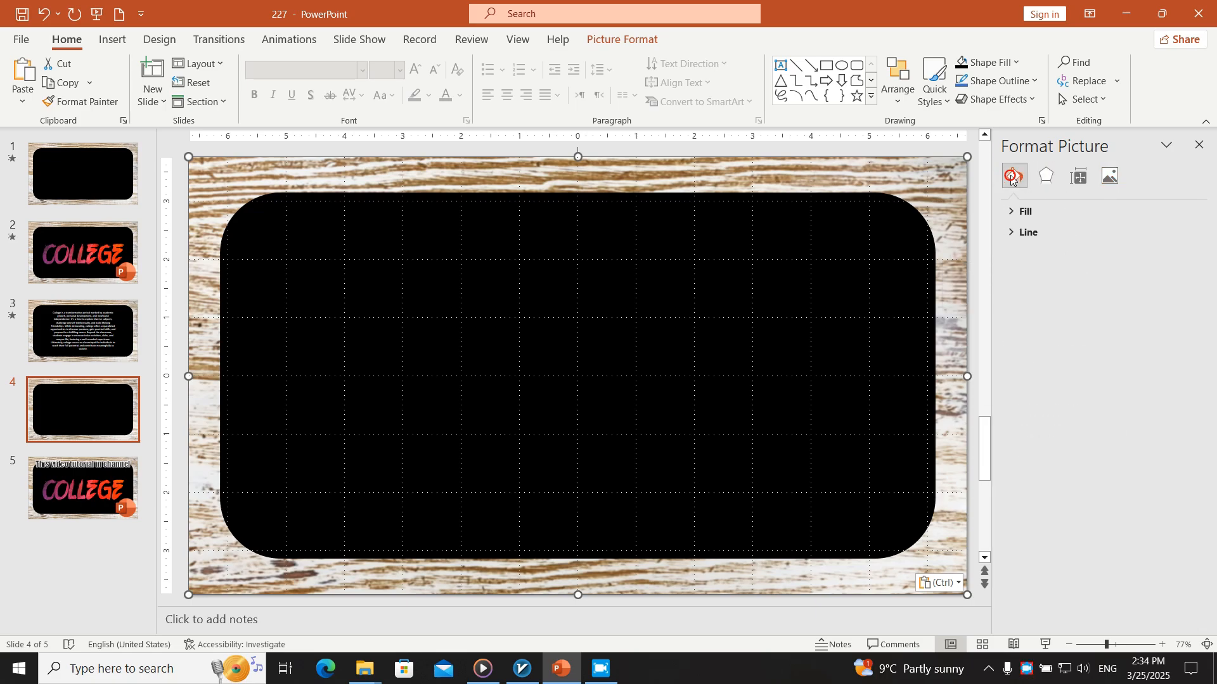
left_click(1022, 209)
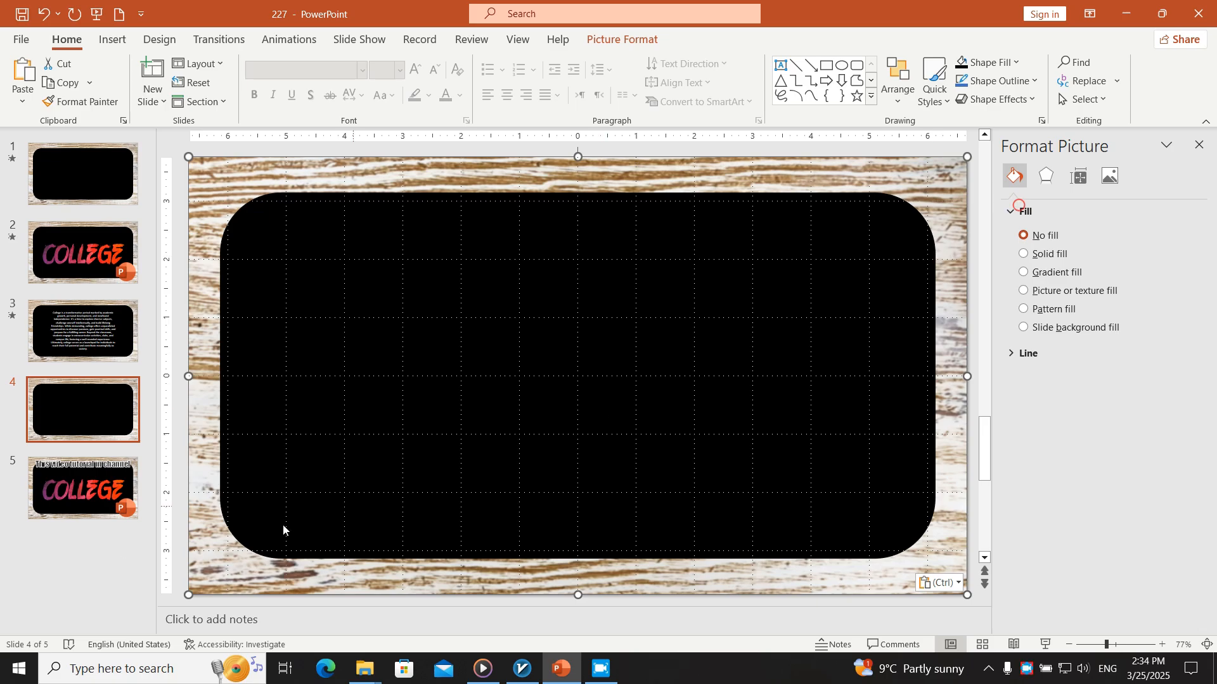
Add a blank slide after slide 4 and draw a rounded rectangle about 12.21" wide and 6.28" high on it
left_click(141, 90)
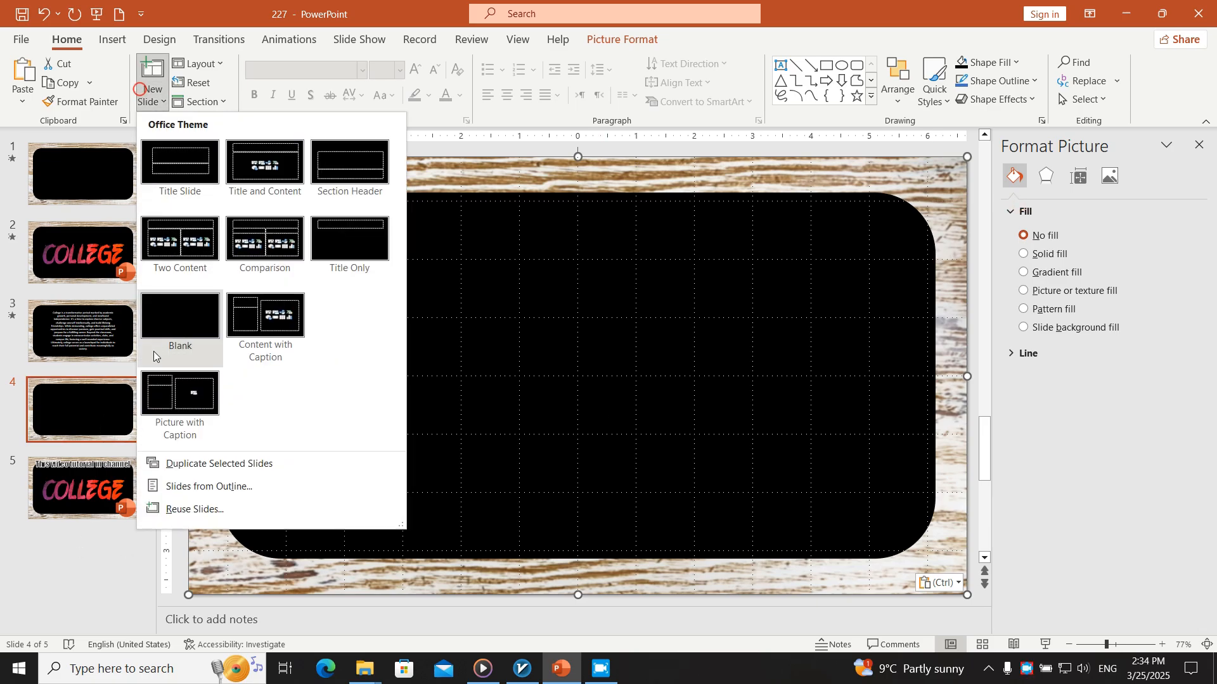
left_click(162, 324)
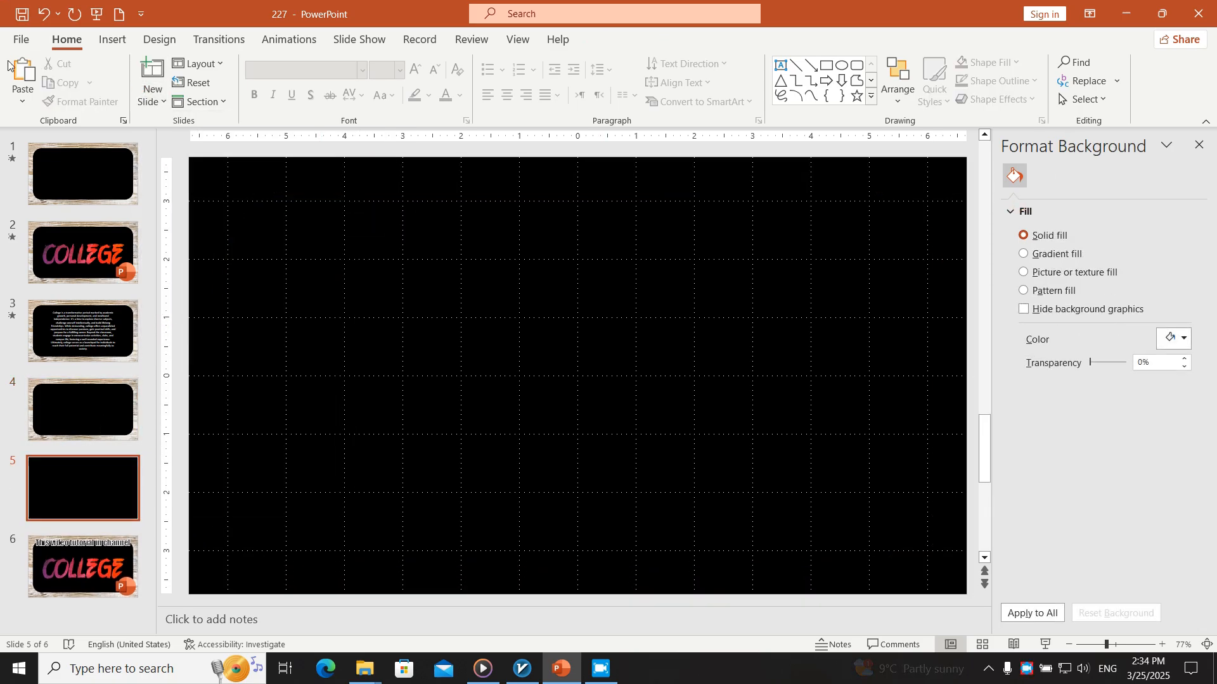
left_click(112, 39)
left_click(252, 101)
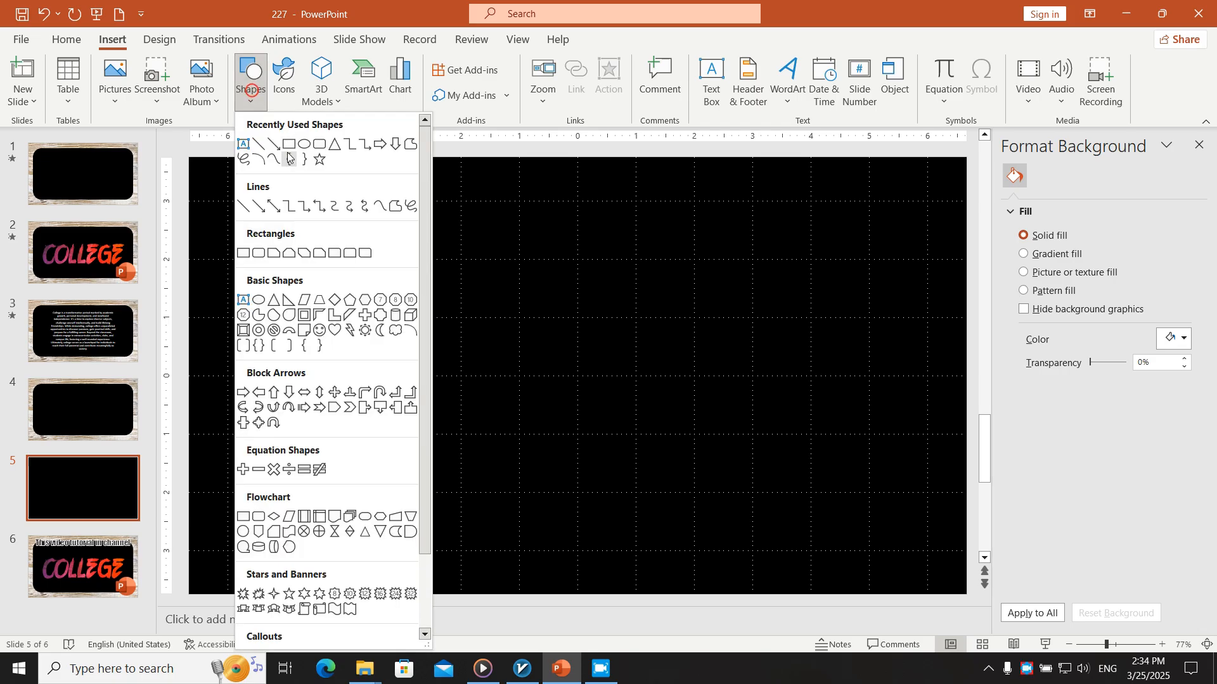
left_click(321, 147)
left_click_drag(934, 188, 221, 556)
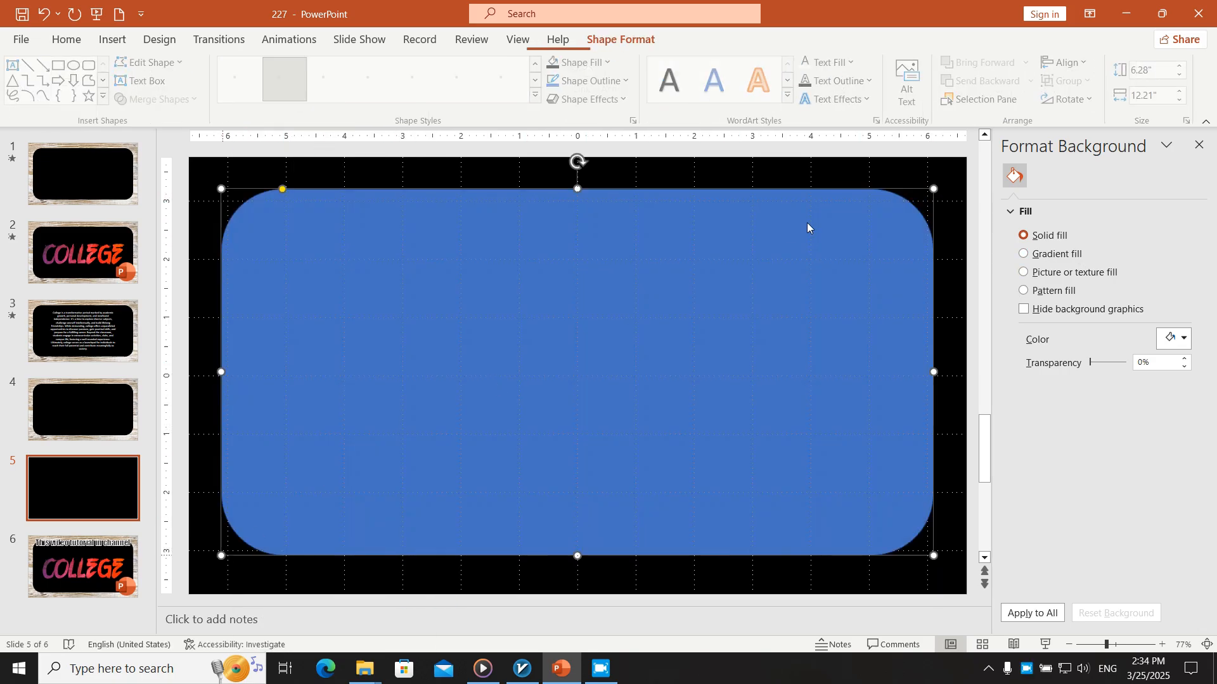
left_click(115, 41)
left_click(243, 94)
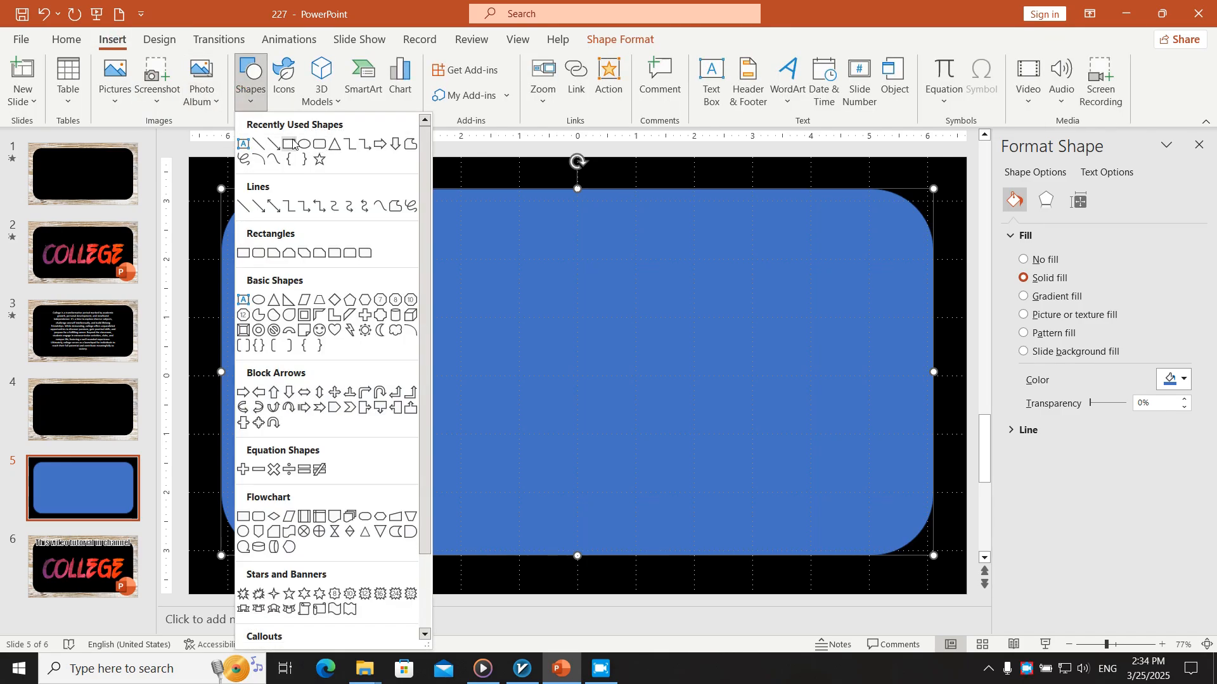
left_click(293, 144)
key("Escape")
Align the rounded rectangle to the center and middle of the slide
left_click(748, 254)
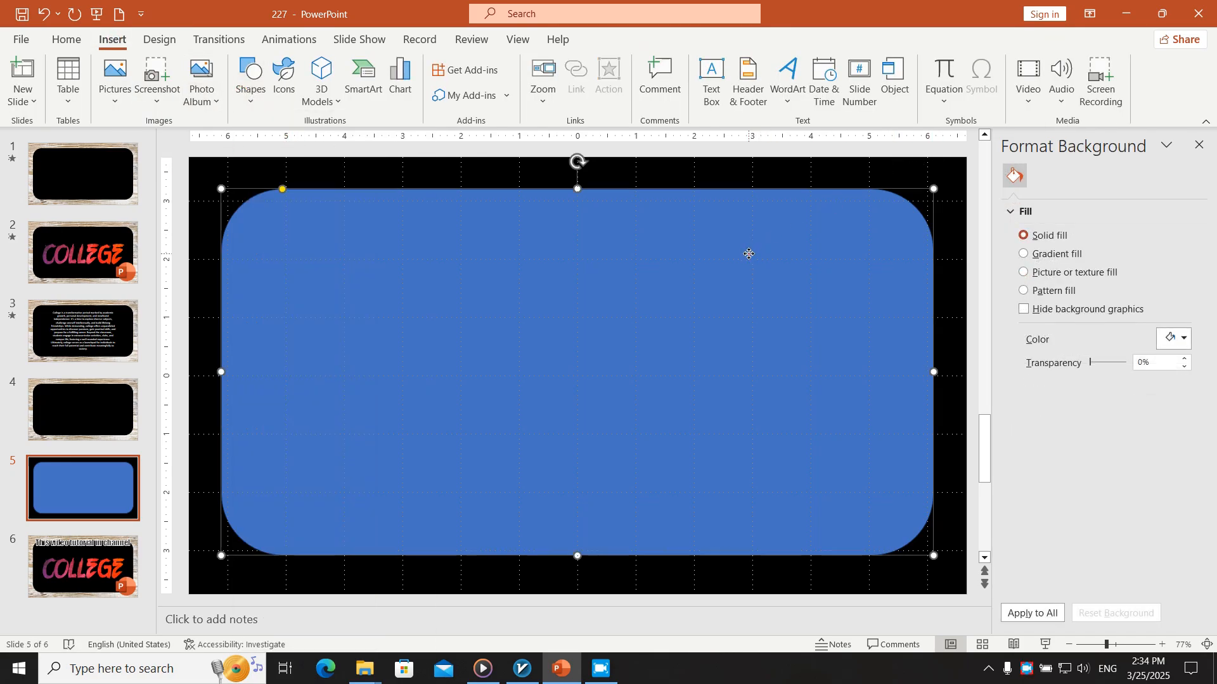
left_click(621, 38)
left_click(1065, 63)
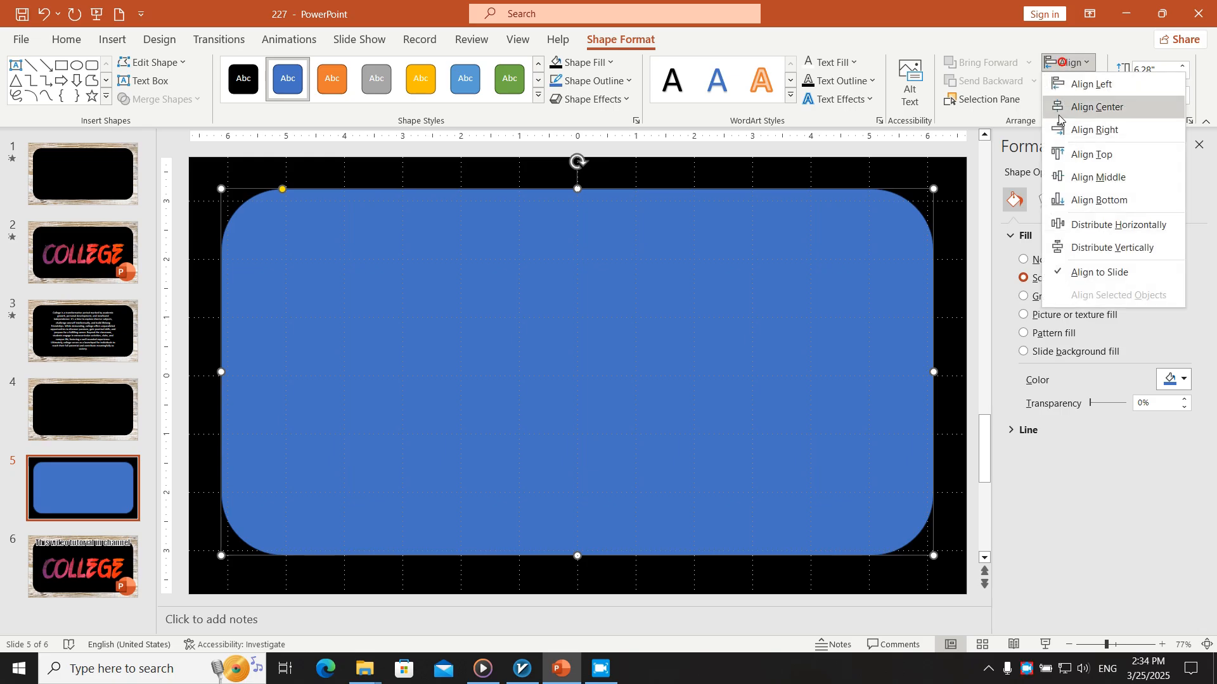
left_click(1093, 106)
left_click(1067, 63)
left_click(1069, 175)
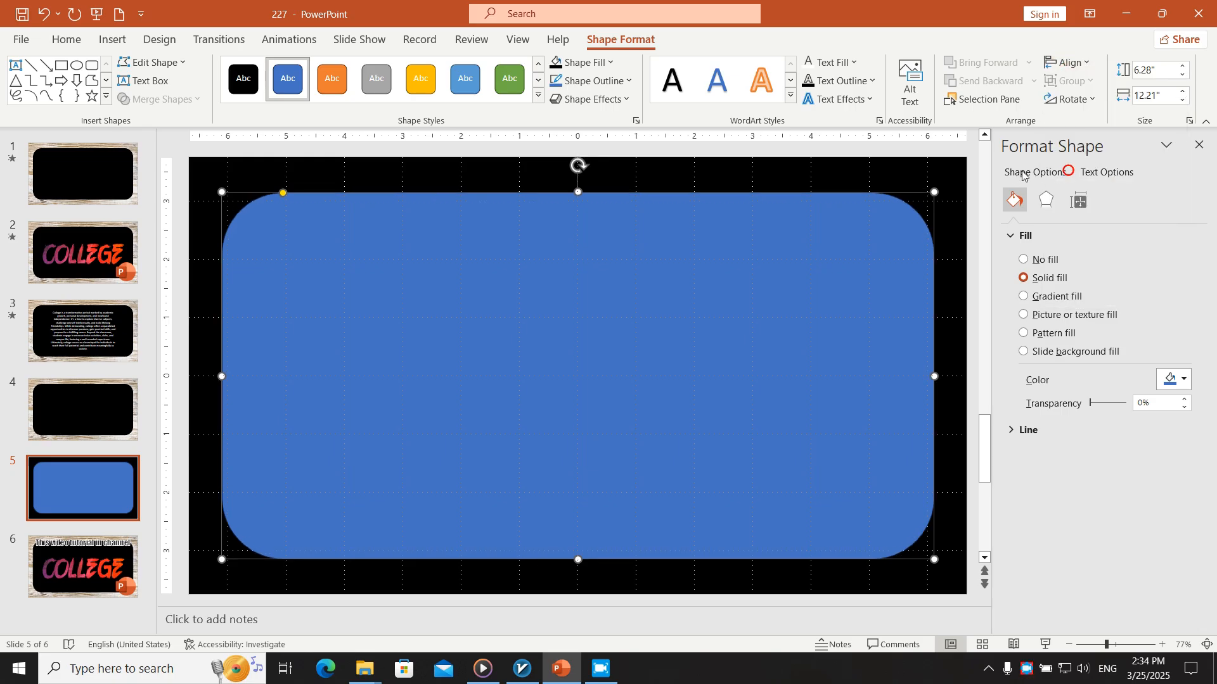
Draw a 13.33" by 7.5" rectangle covering the whole slide
scroll(583, 294, "down", 3, "ctrl")
left_click(112, 39)
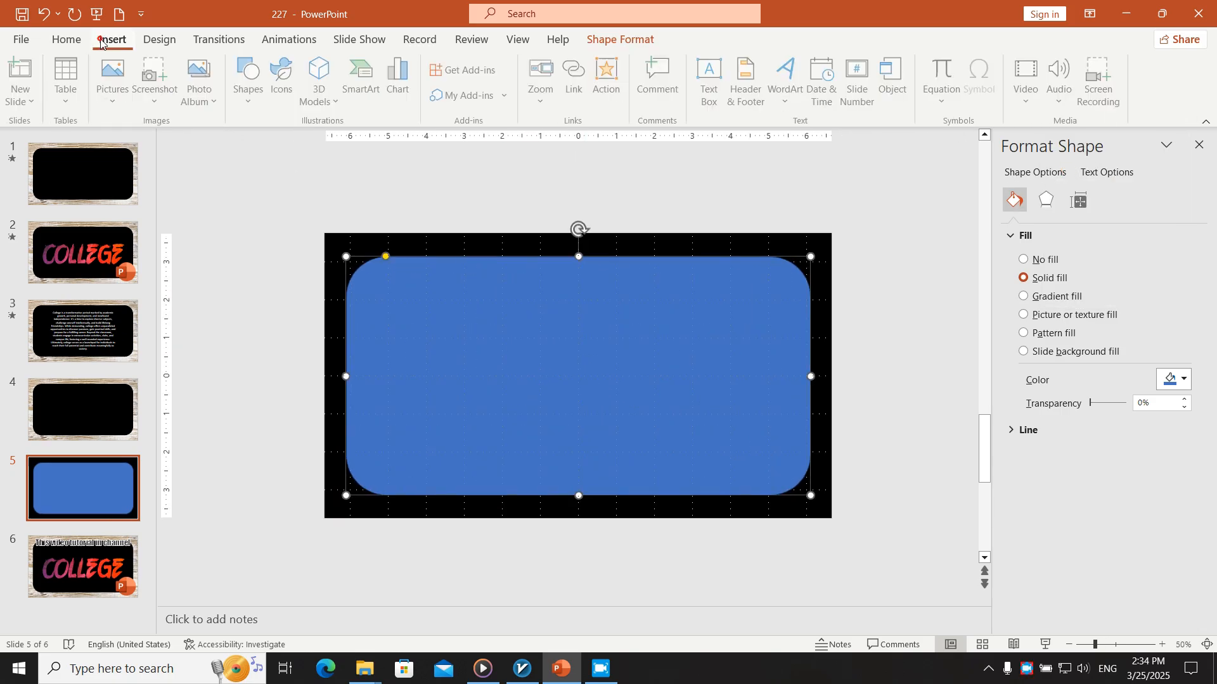
left_click(250, 80)
left_click(287, 145)
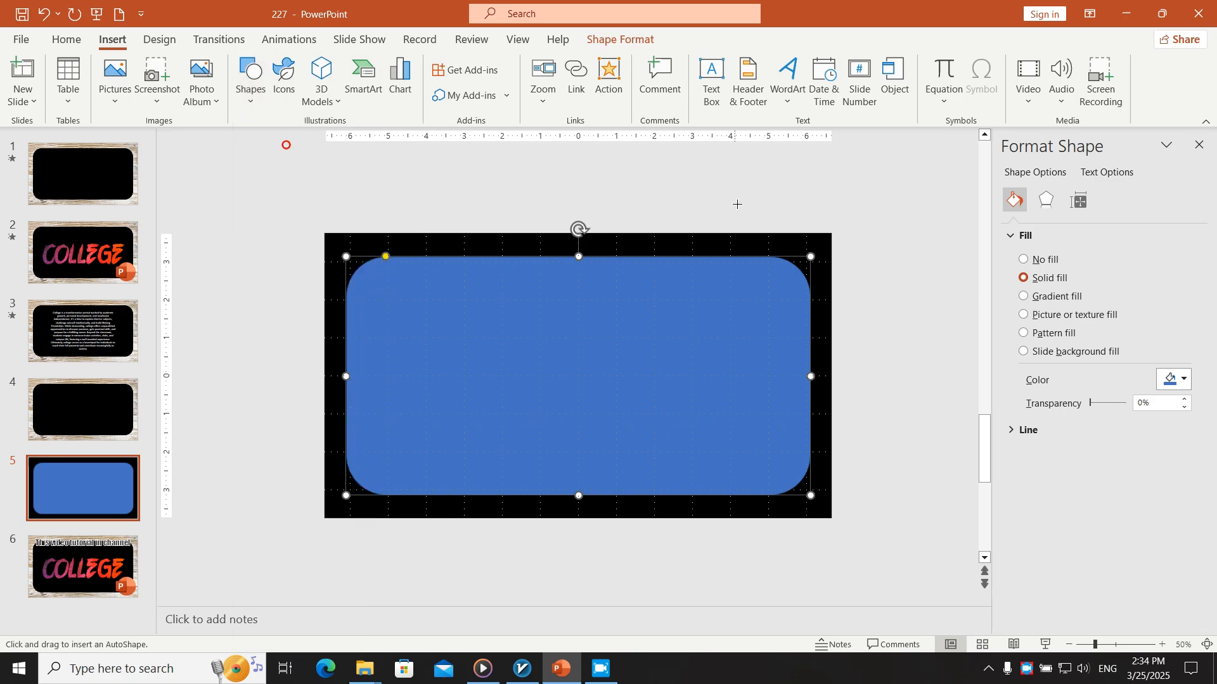
left_click_drag(830, 234, 325, 518)
Merge both shapes with Combine to cut the rounded opening out of the full-slide rectangle
left_click(281, 459)
key("ctrl+a")
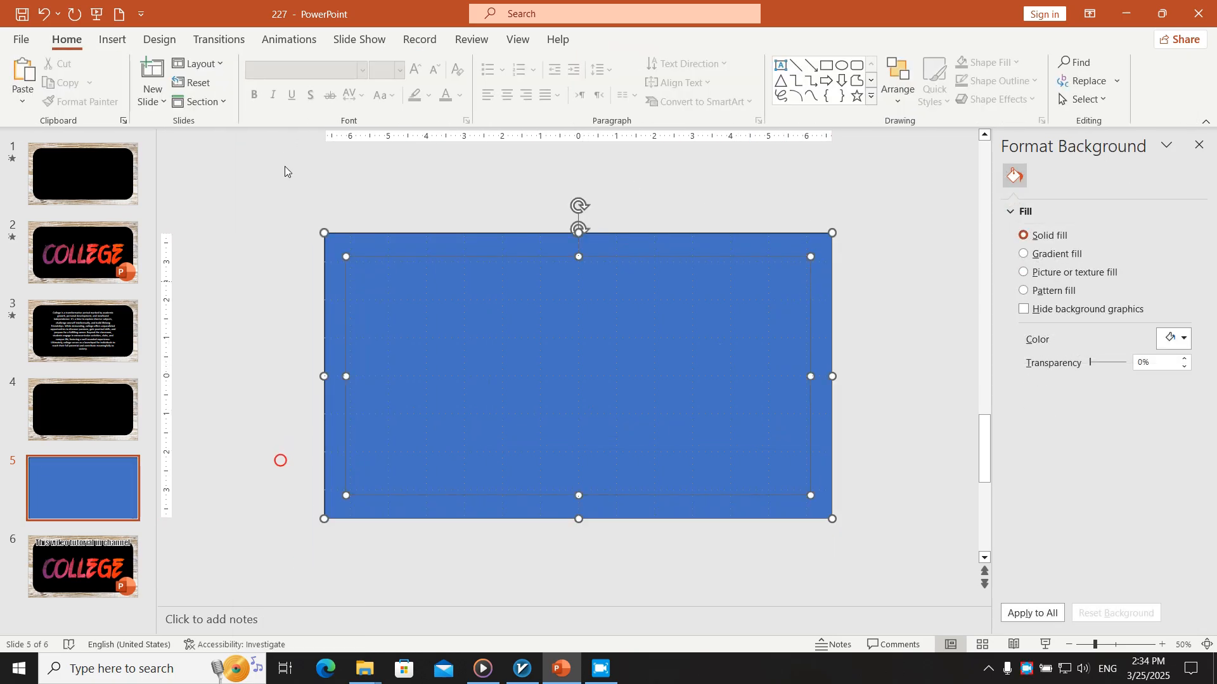
left_click(619, 39)
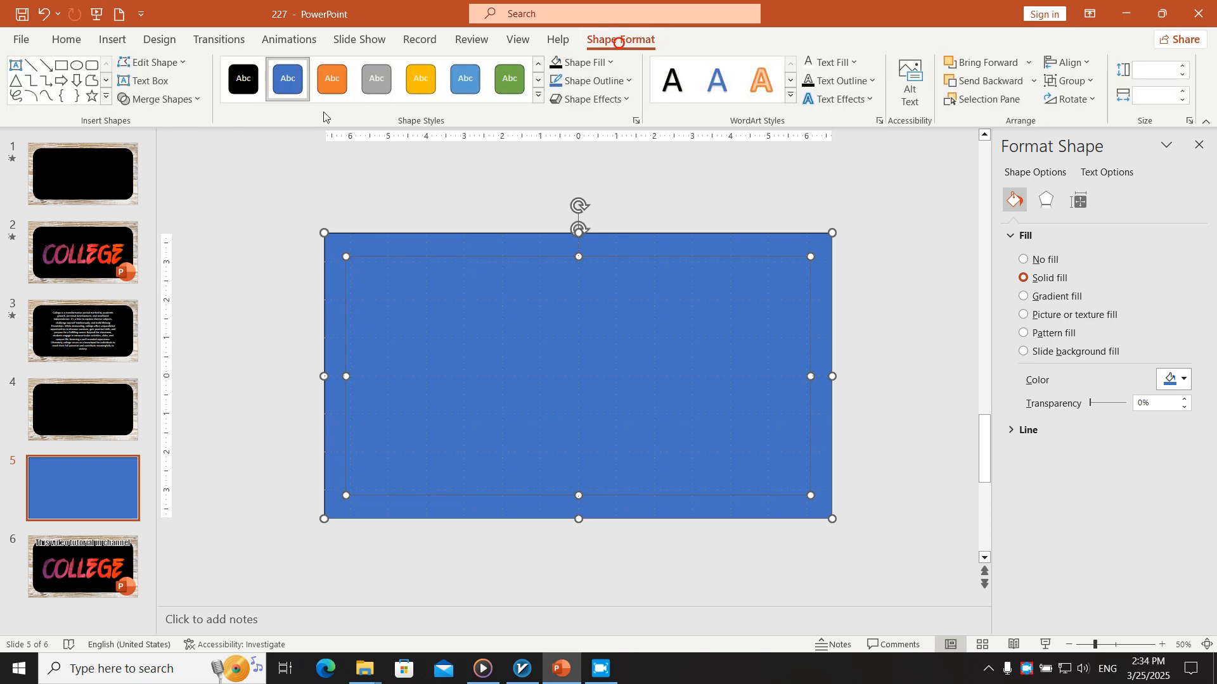
left_click(168, 100)
left_click(162, 142)
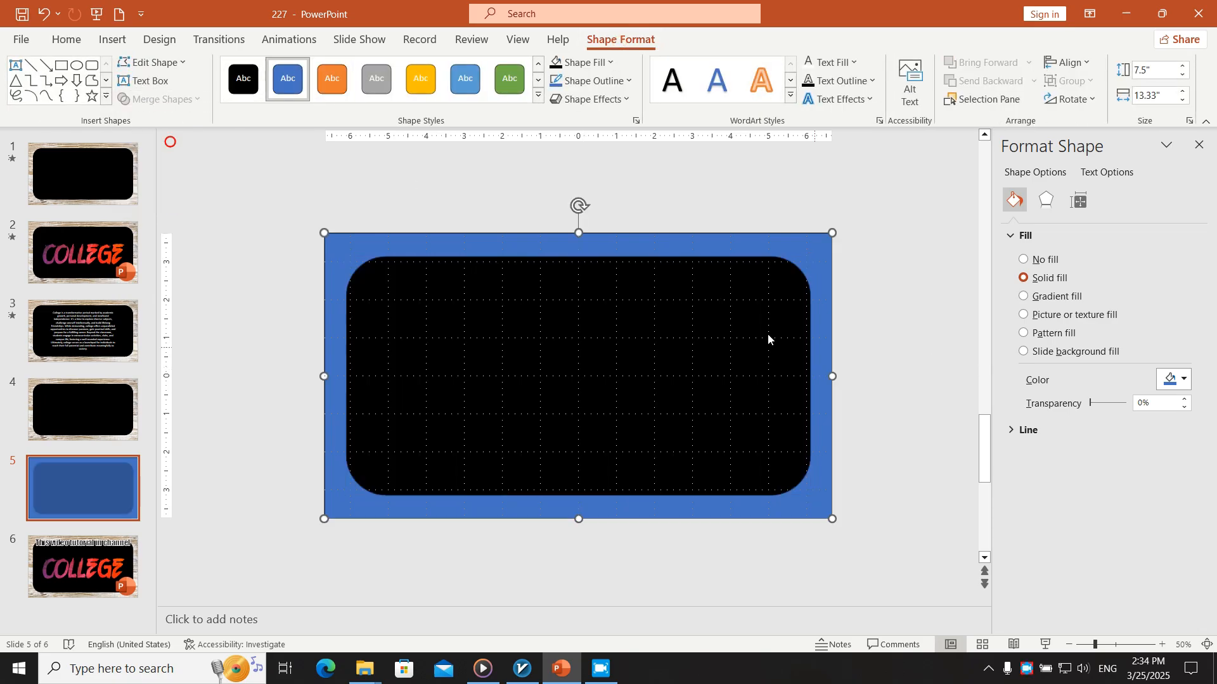
Fill the frame with the wood picture from the clipboard and preview the slide in full-screen slide show
left_click(1077, 315)
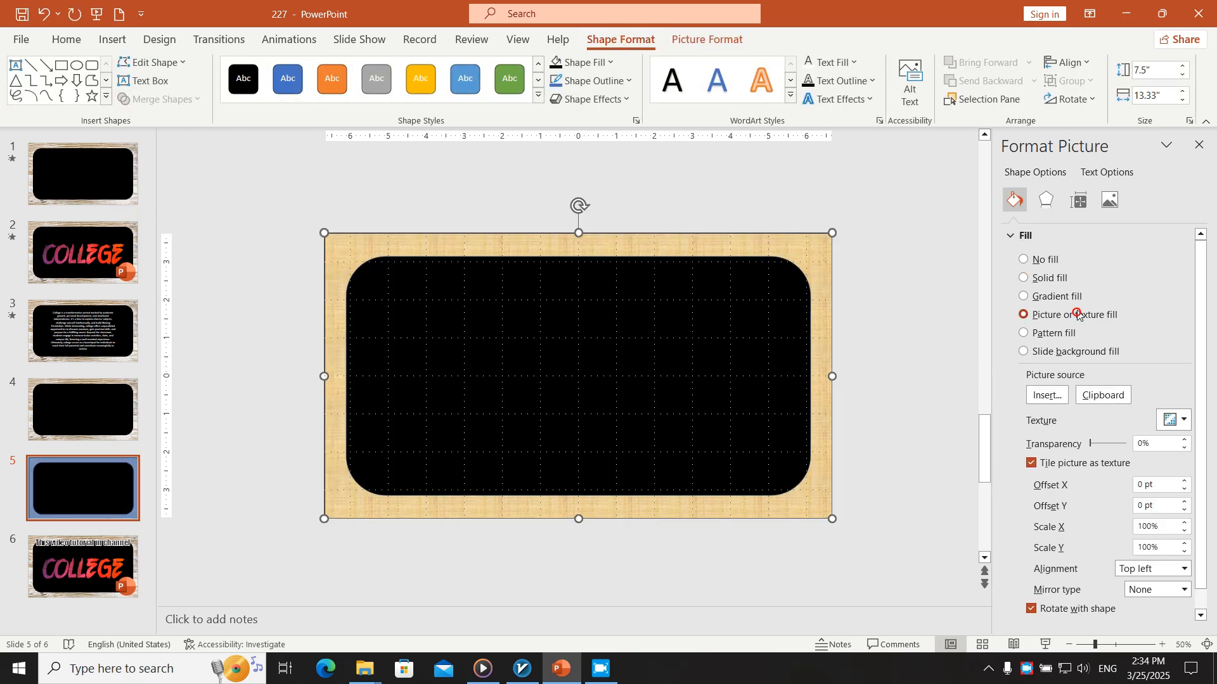
left_click(1086, 392)
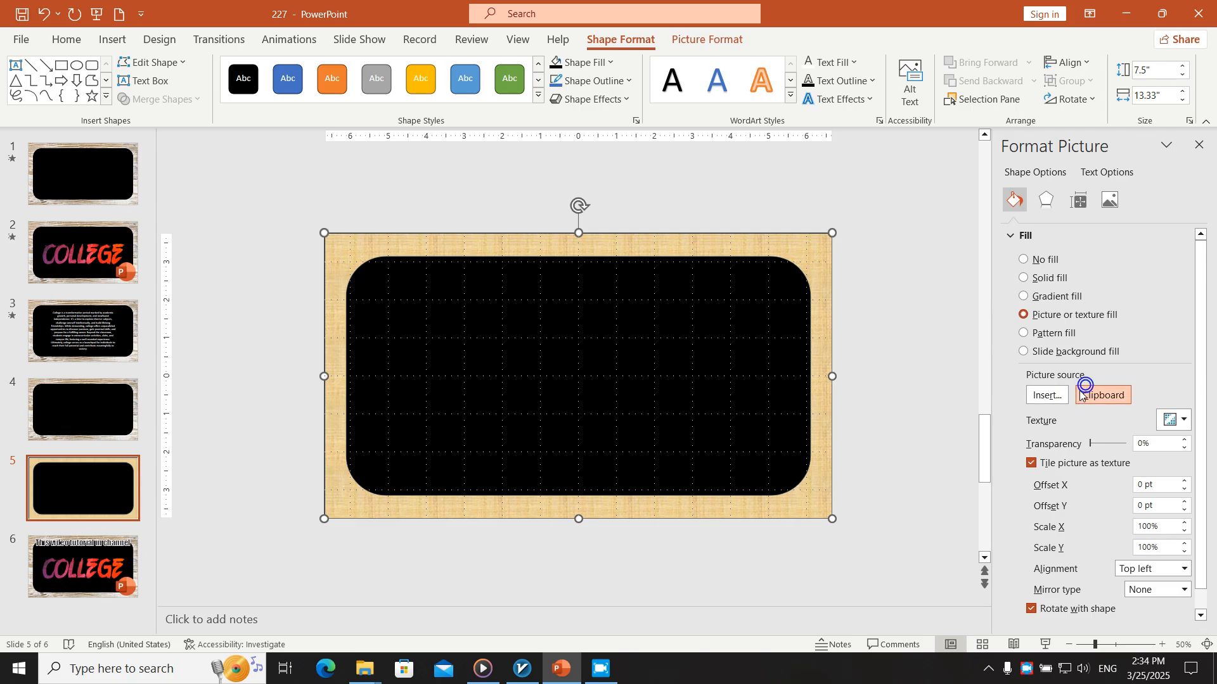
left_click(975, 211)
scroll(470, 568, "up", 5, "ctrl")
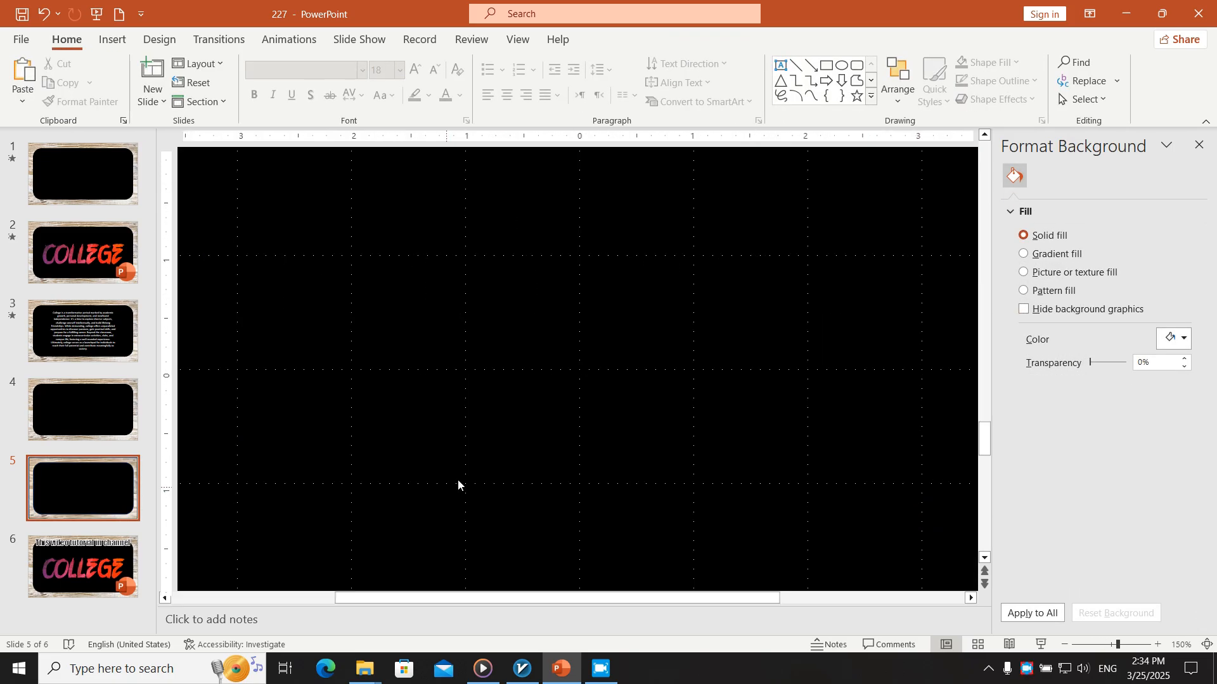
scroll(726, 289, "down", 2, "ctrl")
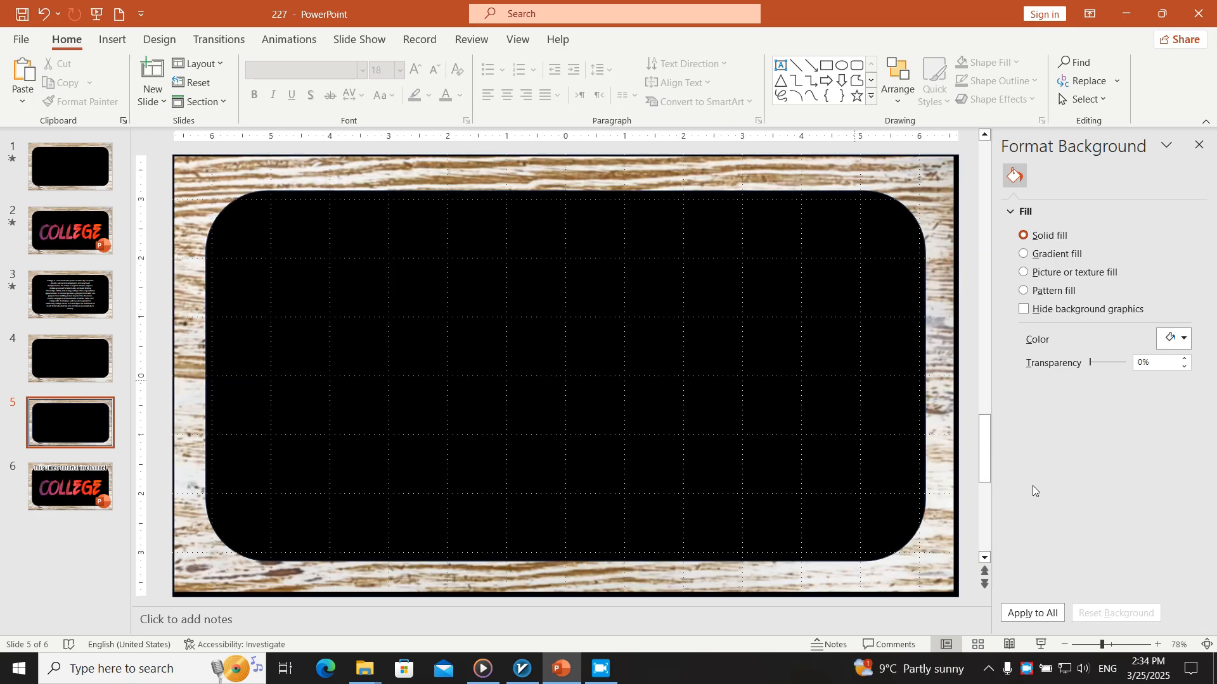
left_click(1041, 644)
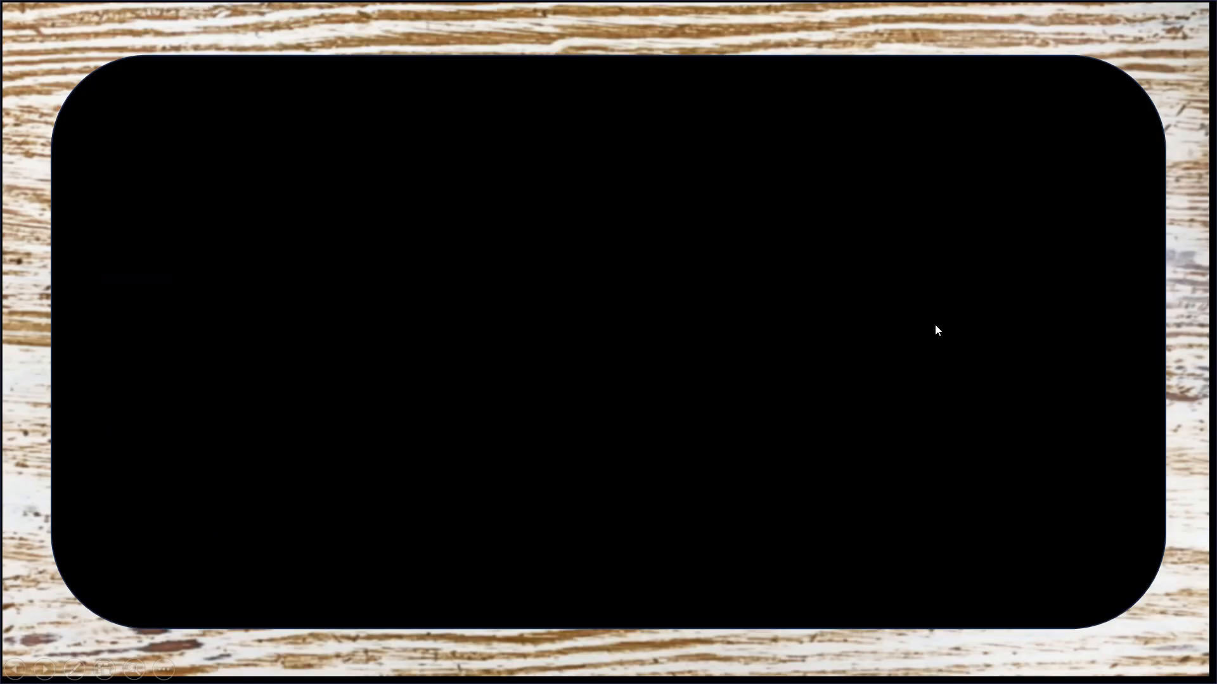
key("Escape")
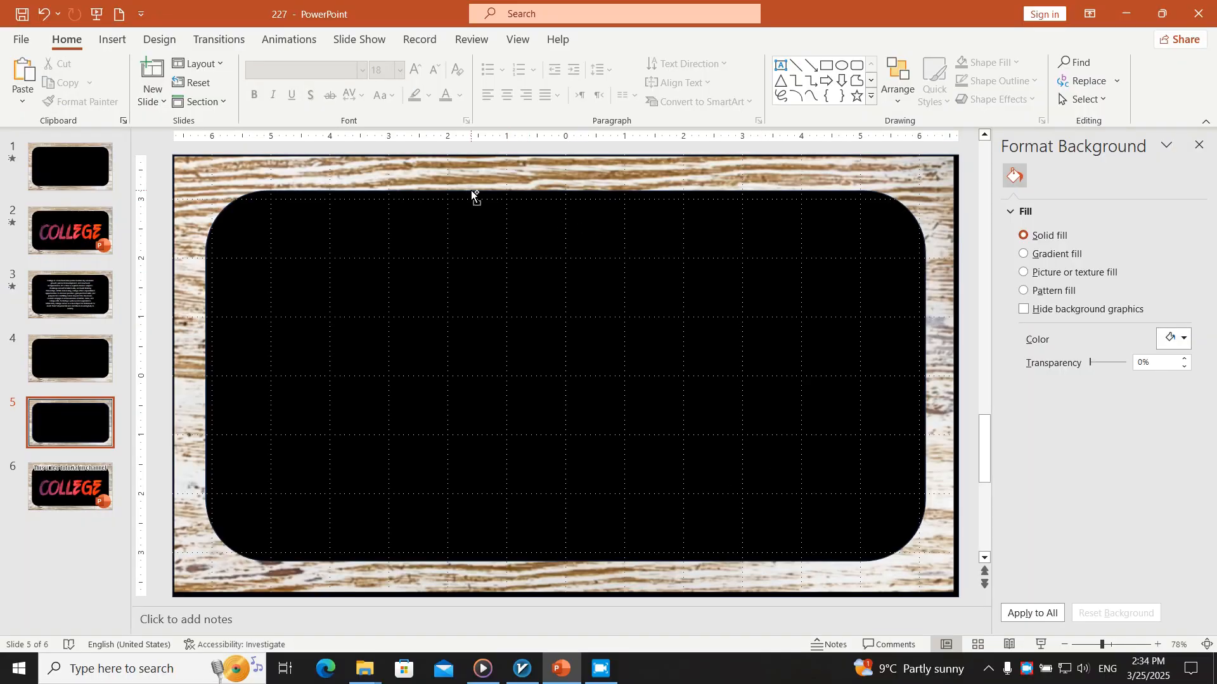
Delete the wood-filled frame from slide 5
key("ctrl+z")
key("Delete")
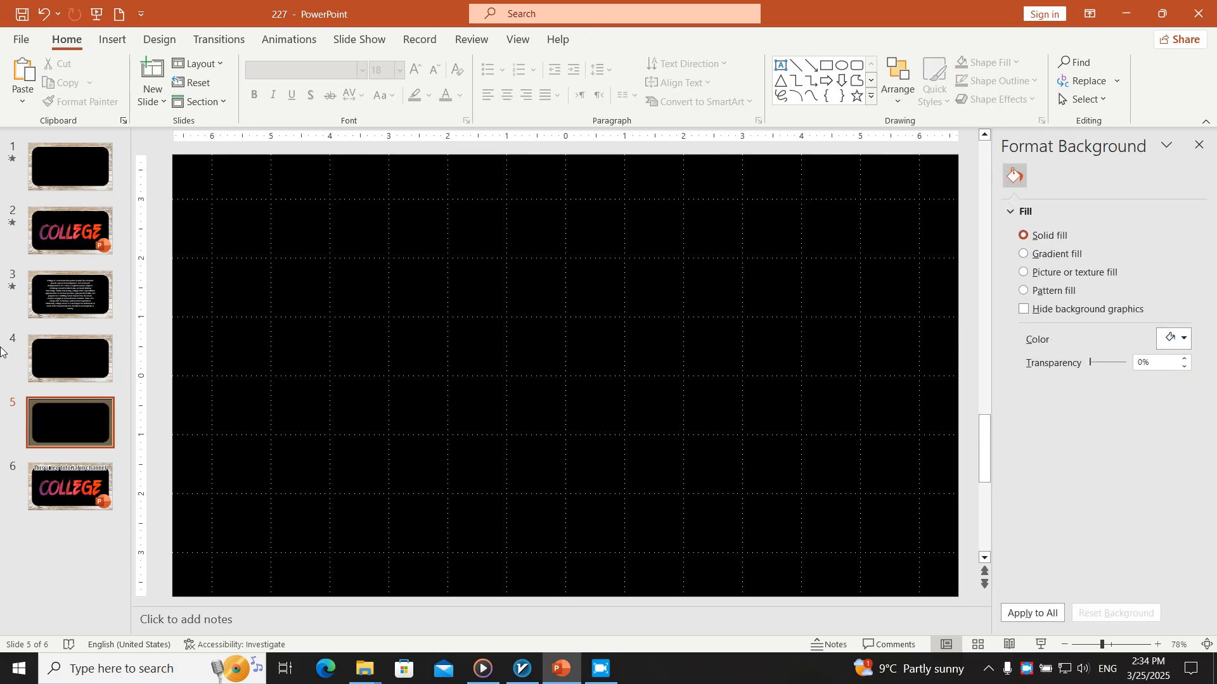
Review slides 4, 1 and 2, and select the separate L letters of COLLEGE on slide 2 for inspection
left_click(44, 320)
left_click(44, 339)
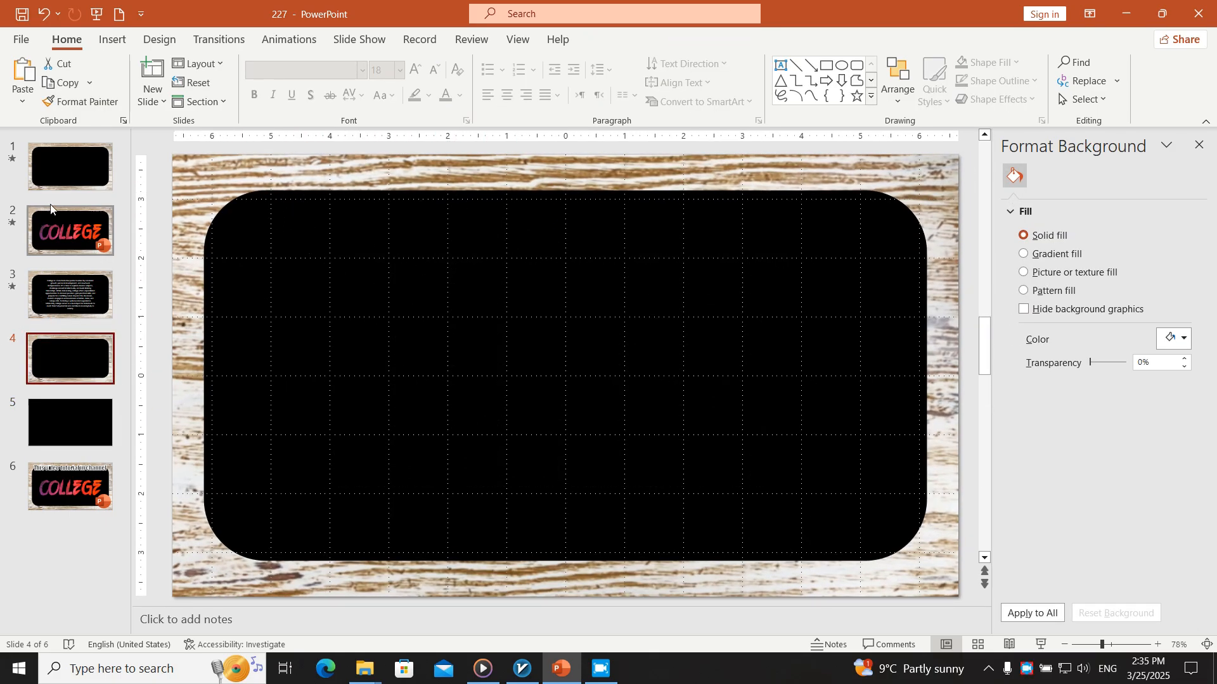
left_click(70, 166)
left_click(70, 238)
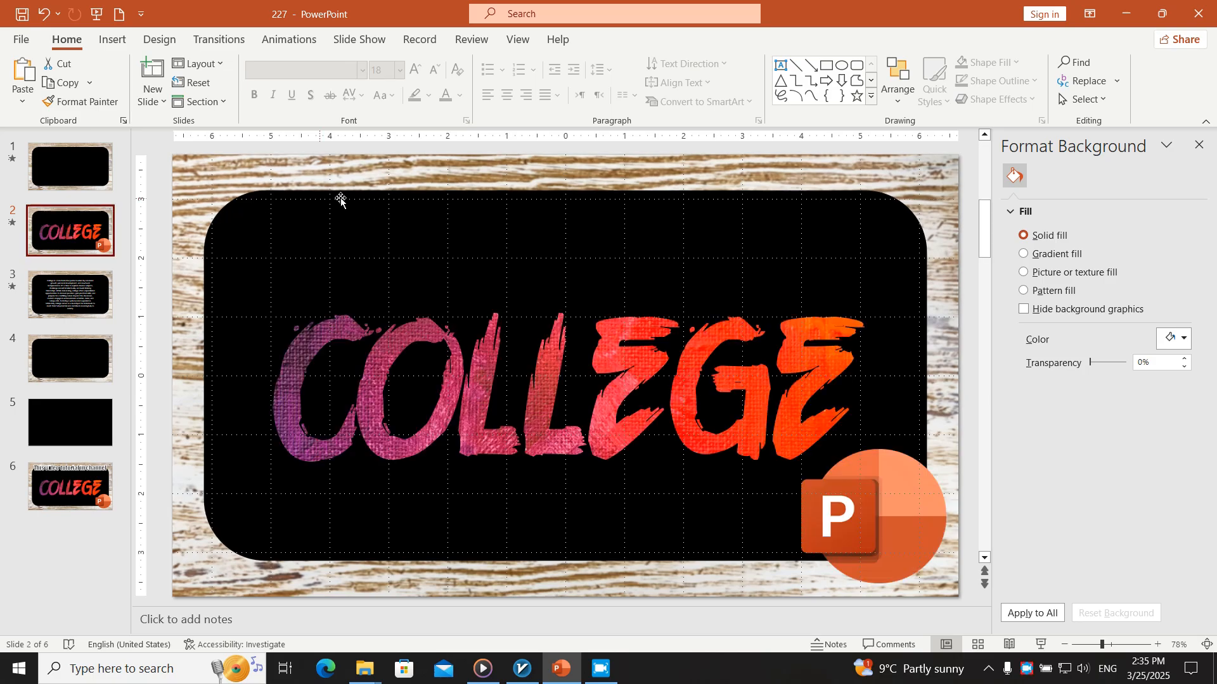
left_click(466, 348)
left_click(495, 351)
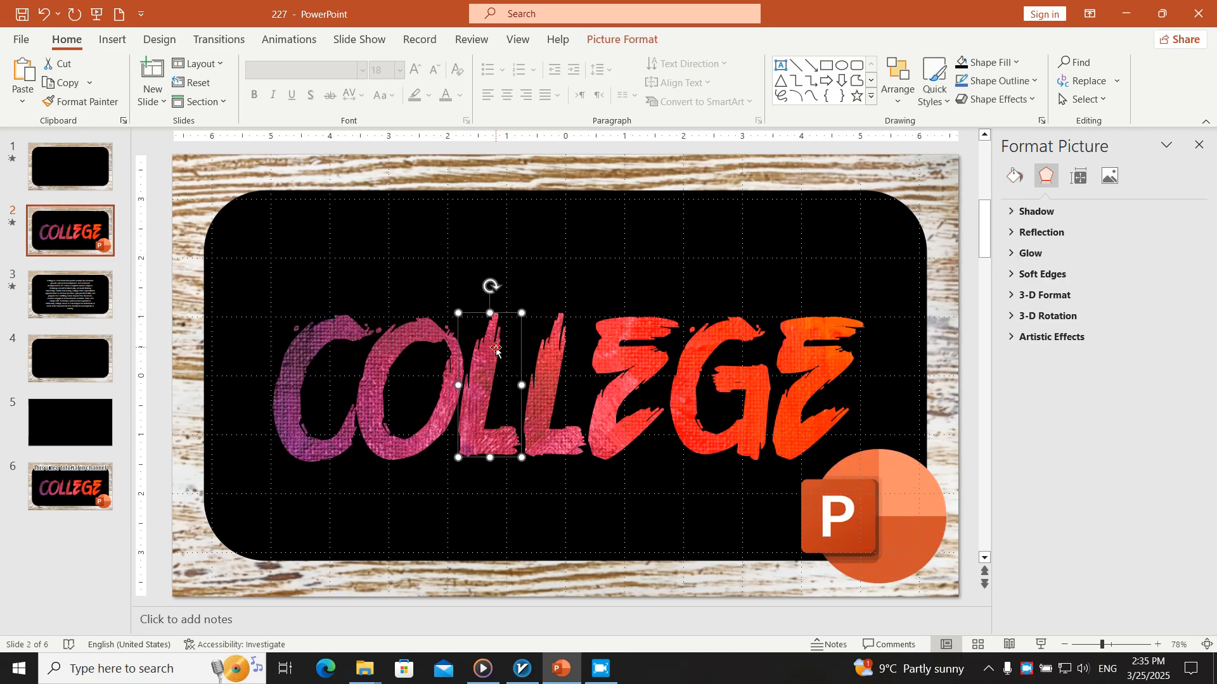
left_click(555, 342)
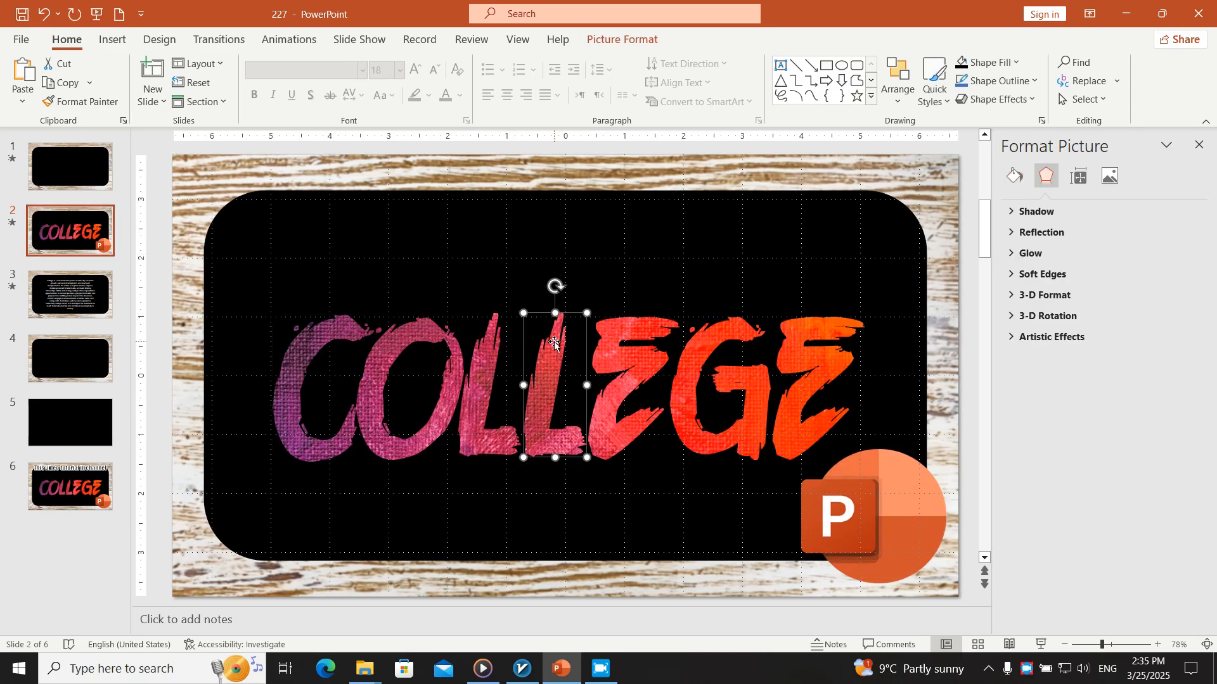
Search the stock images for "brush" and insert the purple, red and orange painted texture on slide 2
left_click(110, 41)
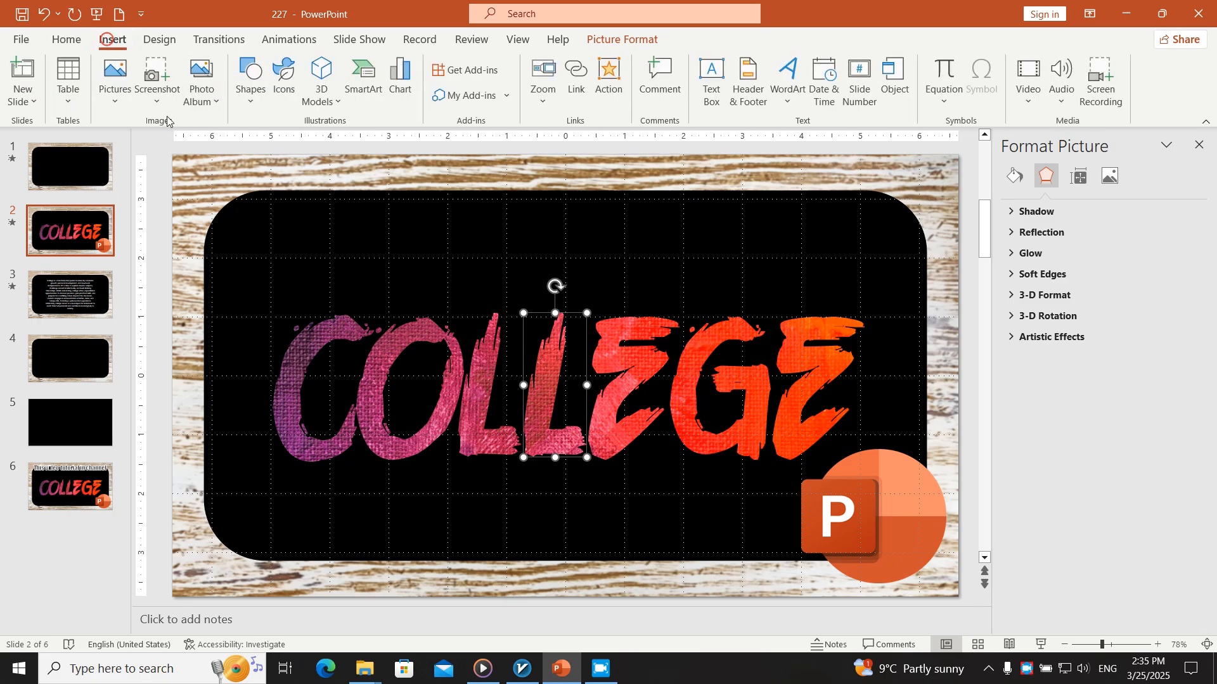
left_click(116, 96)
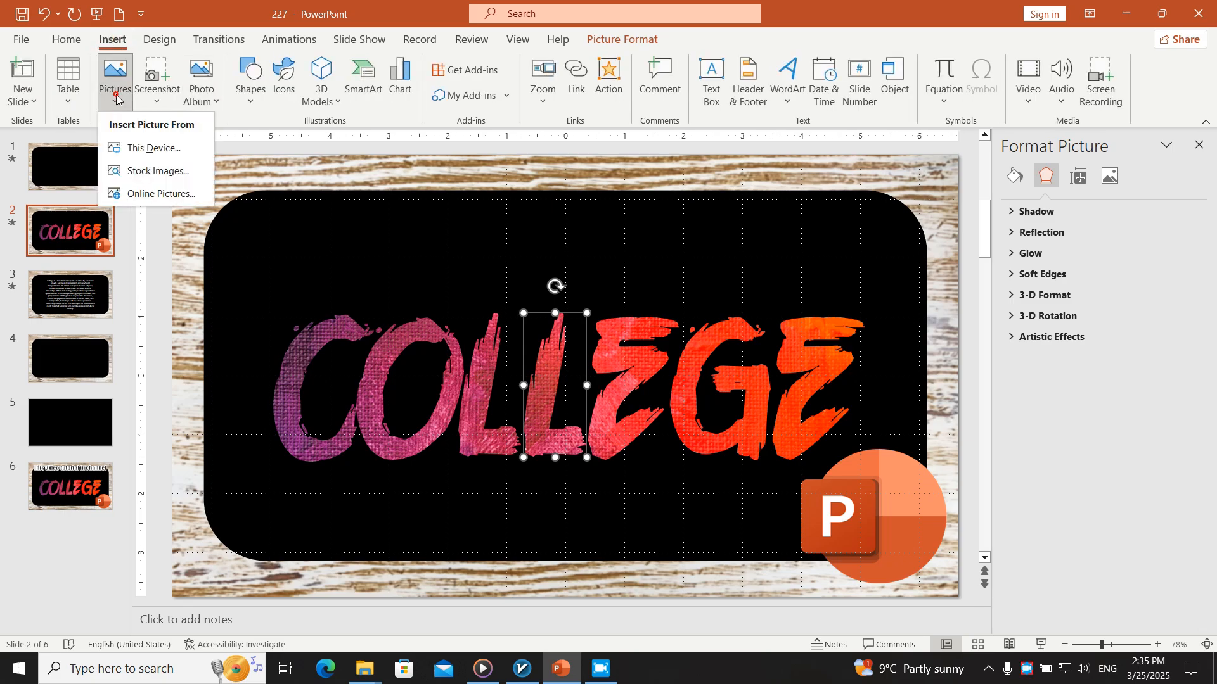
left_click(144, 170)
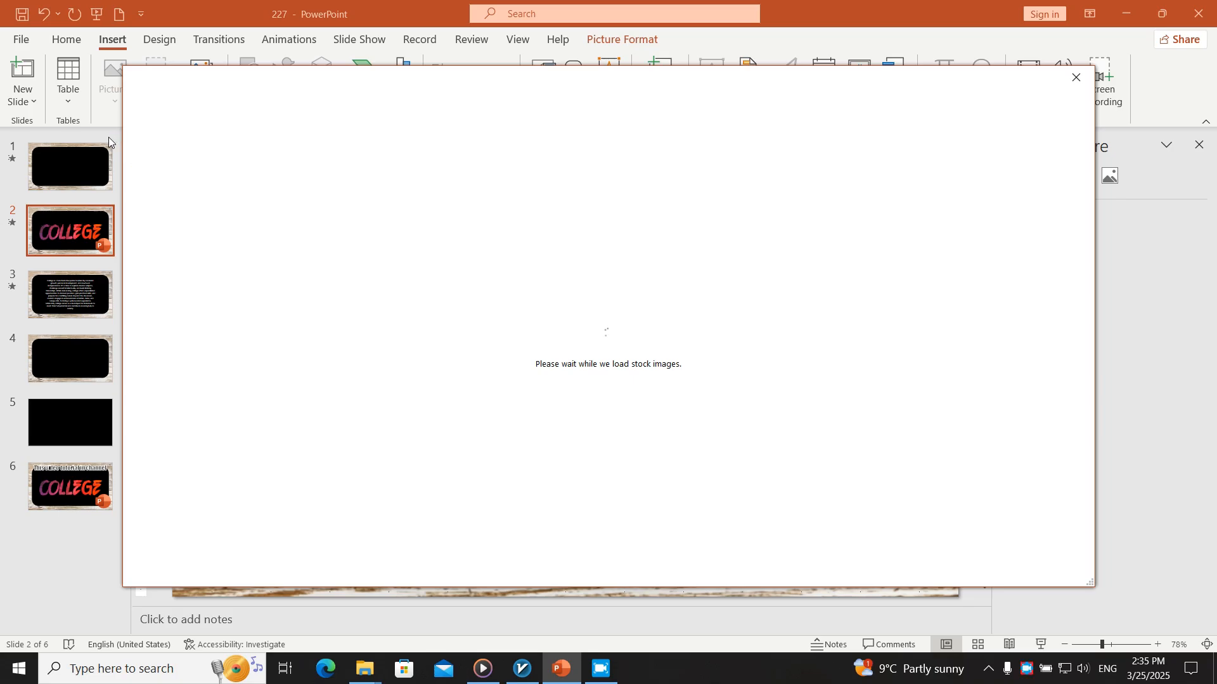
type("brush")
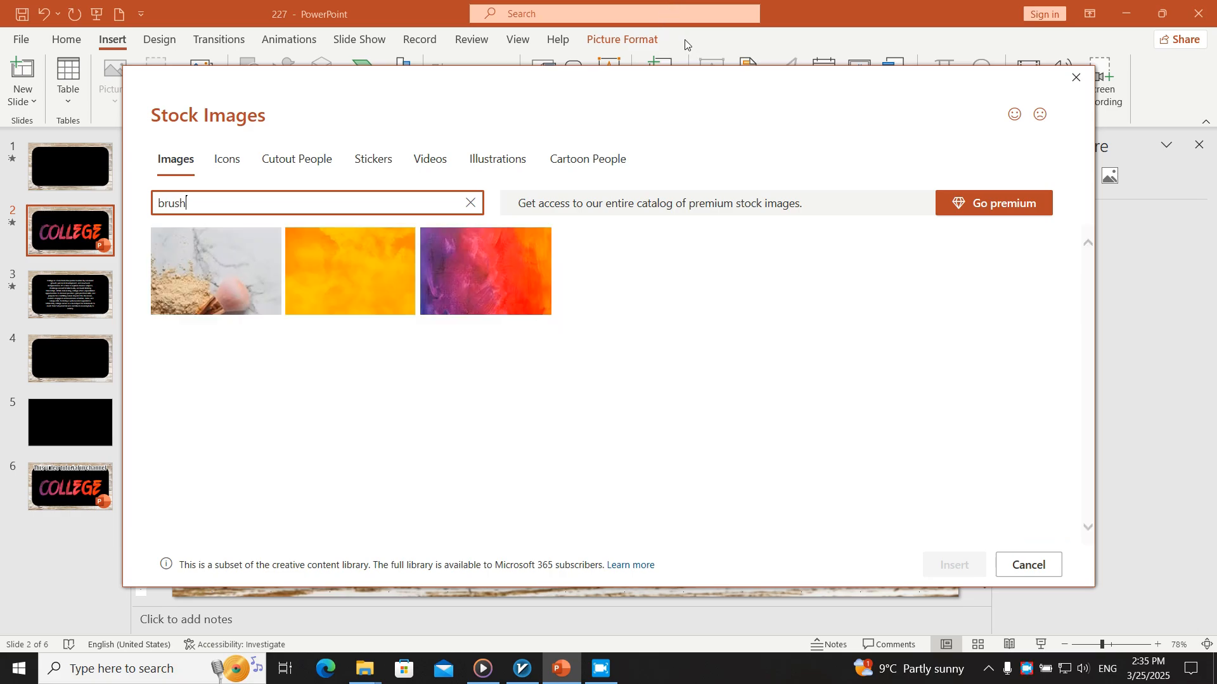
left_click(538, 244)
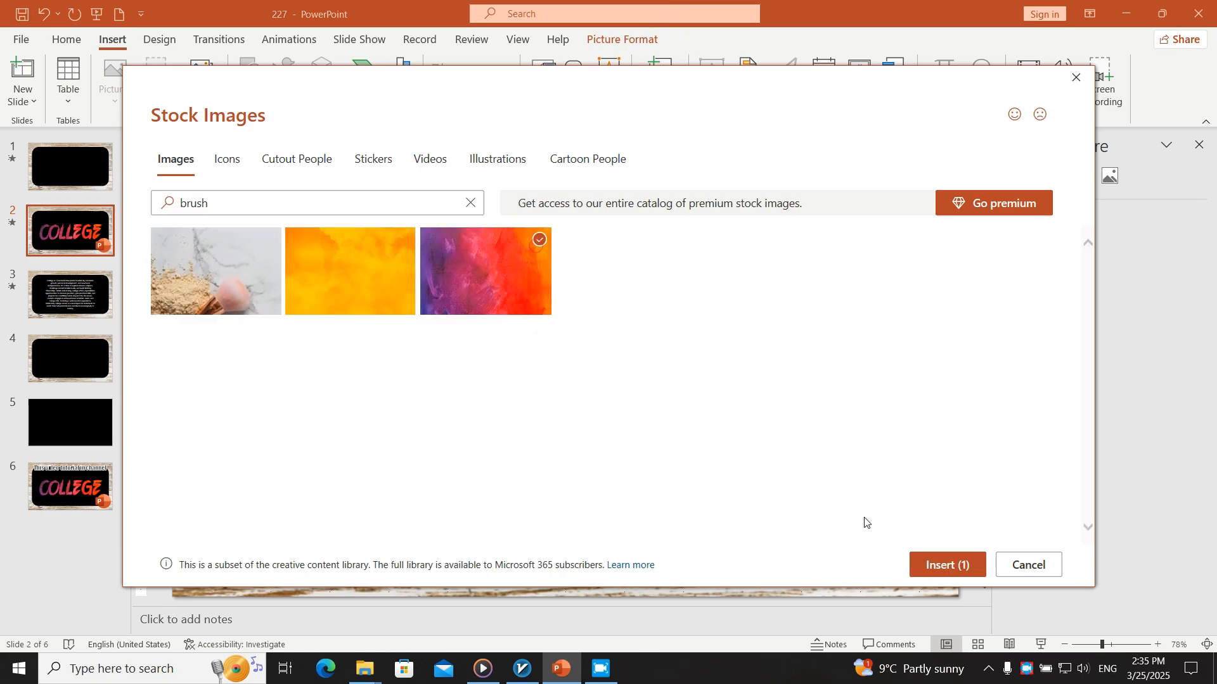
left_click(940, 563)
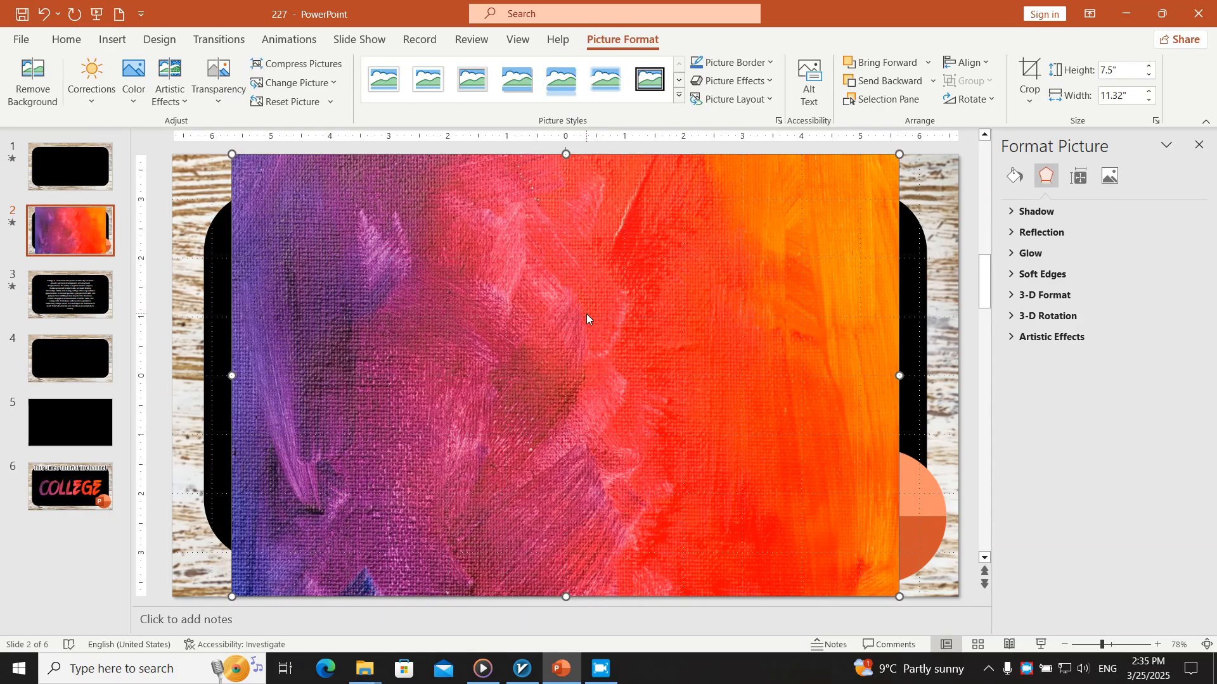
Move the painted texture picture from slide 2 to the black slide 5
key("ctrl+x")
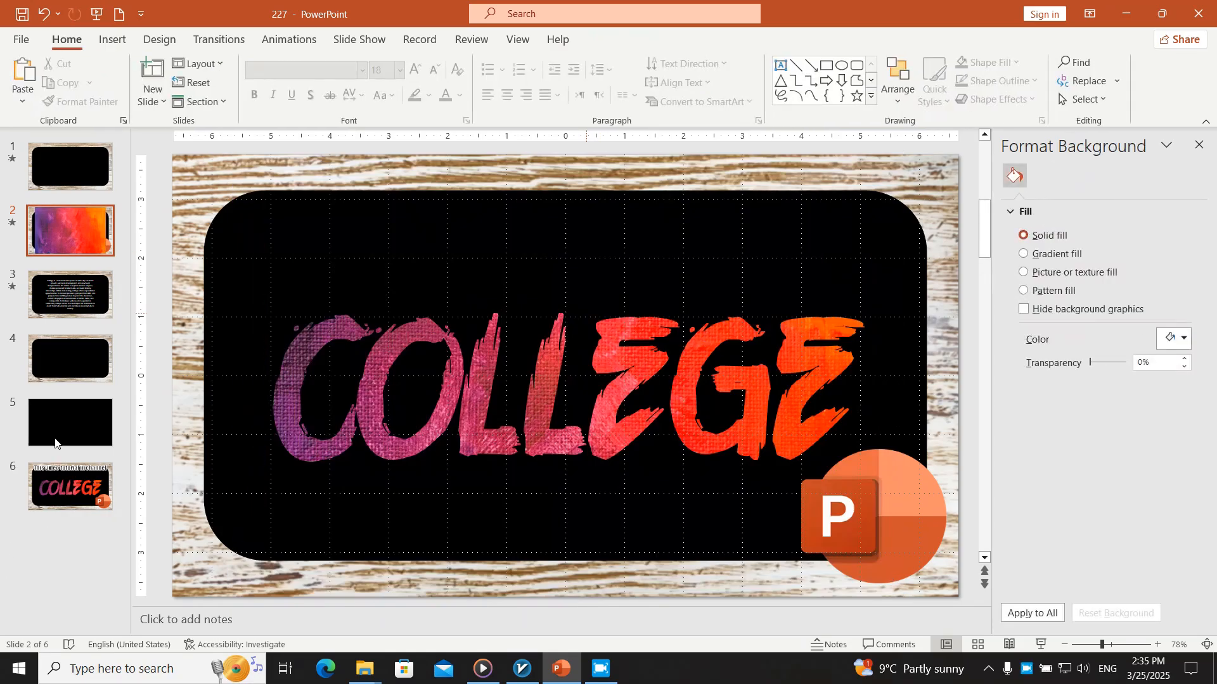
left_click(70, 359)
left_click(78, 425)
key("ctrl+v")
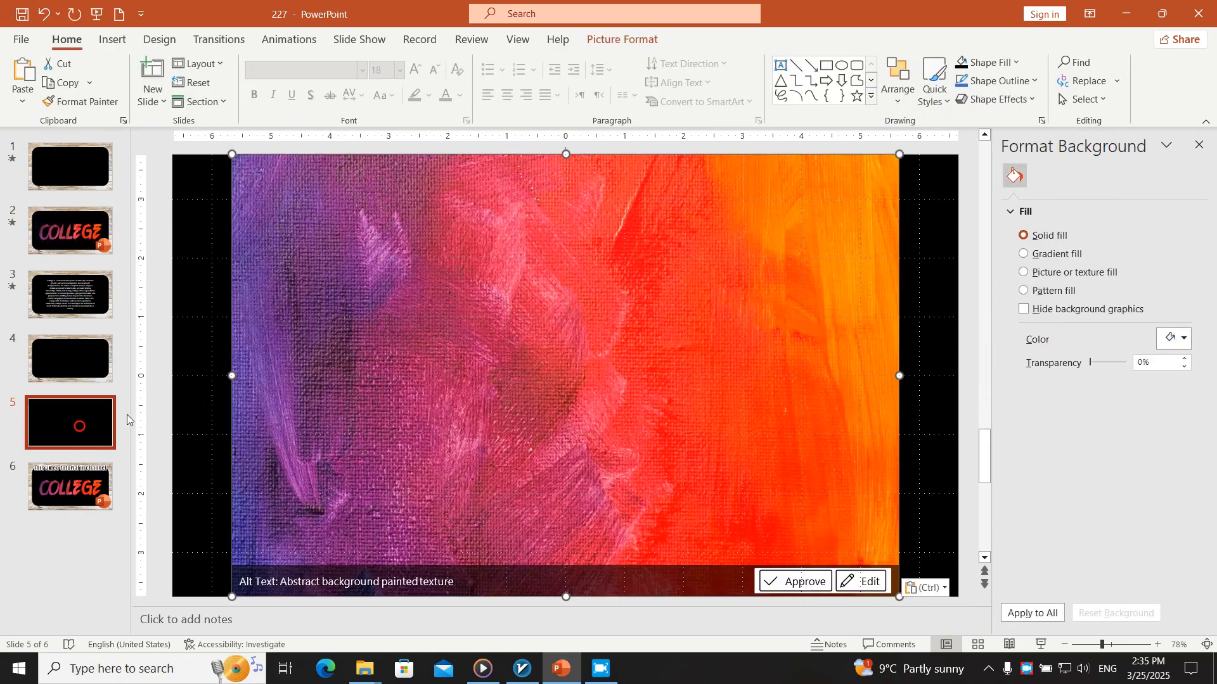
Add a text box across the width of the black rounded area on slide 4 with the word COLLEGE
left_click(112, 39)
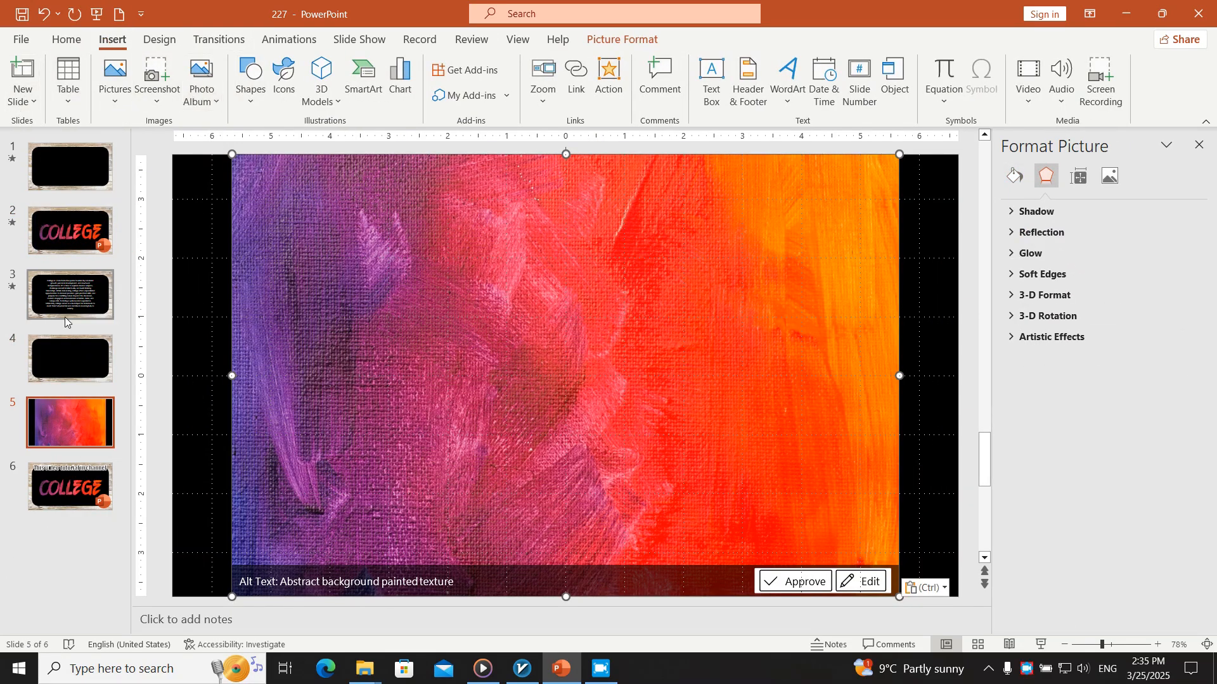
left_click(65, 354)
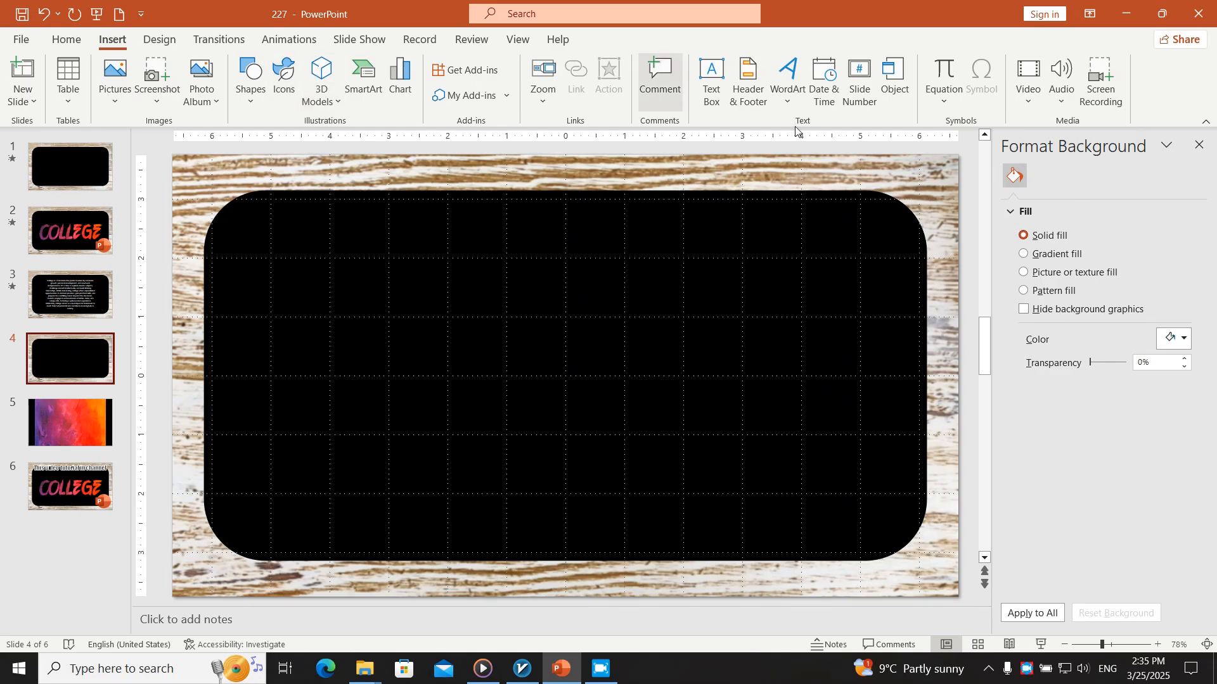
left_click(699, 102)
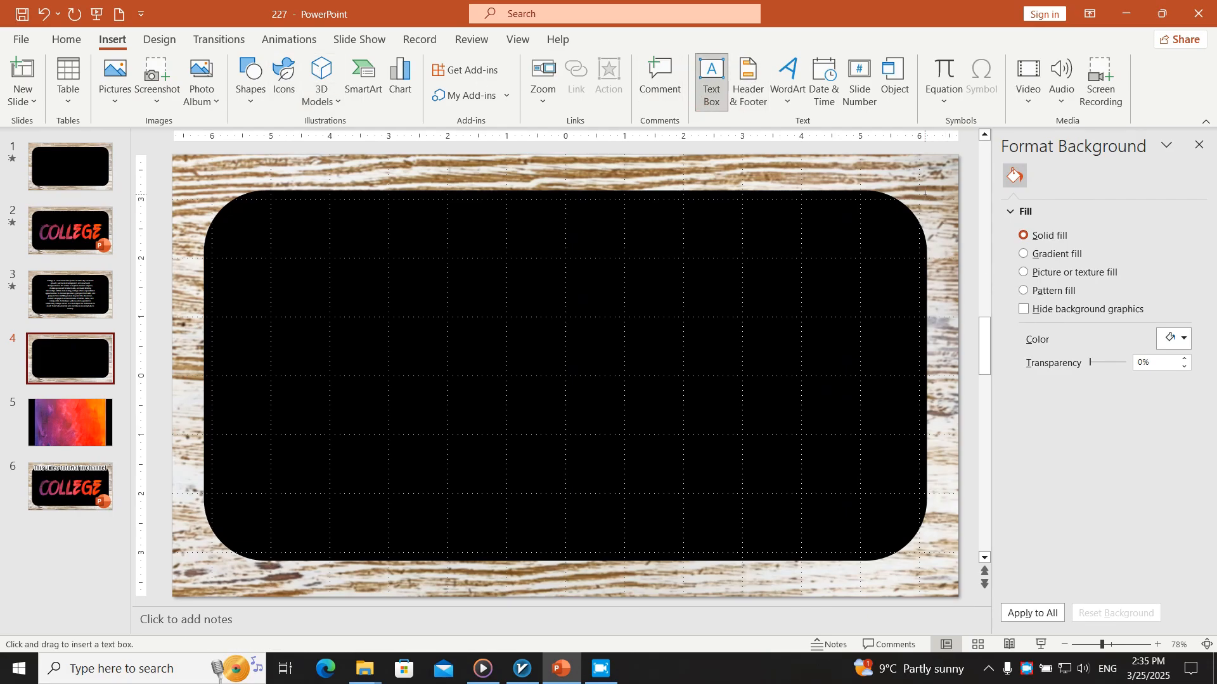
left_click_drag(923, 194, 255, 489)
left_click_drag(223, 537, 215, 538)
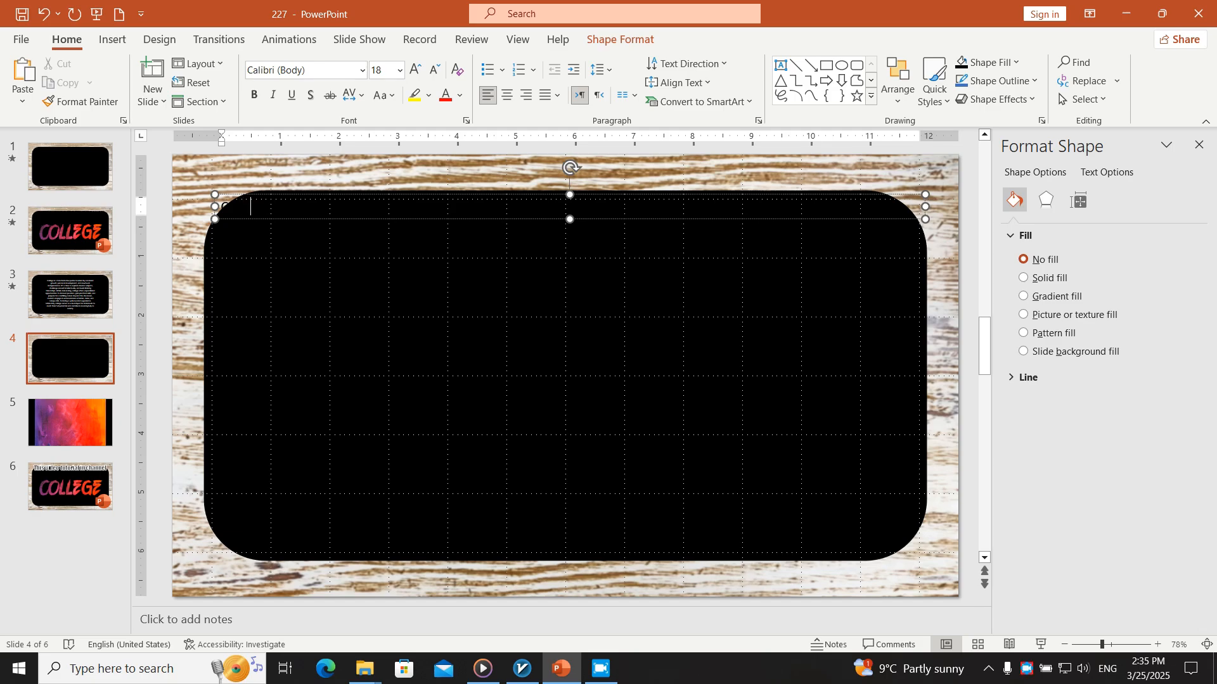
Set the font of the whole COLLEGE text on slide 4 to Overdrive Sunset
key("ctrl+a")
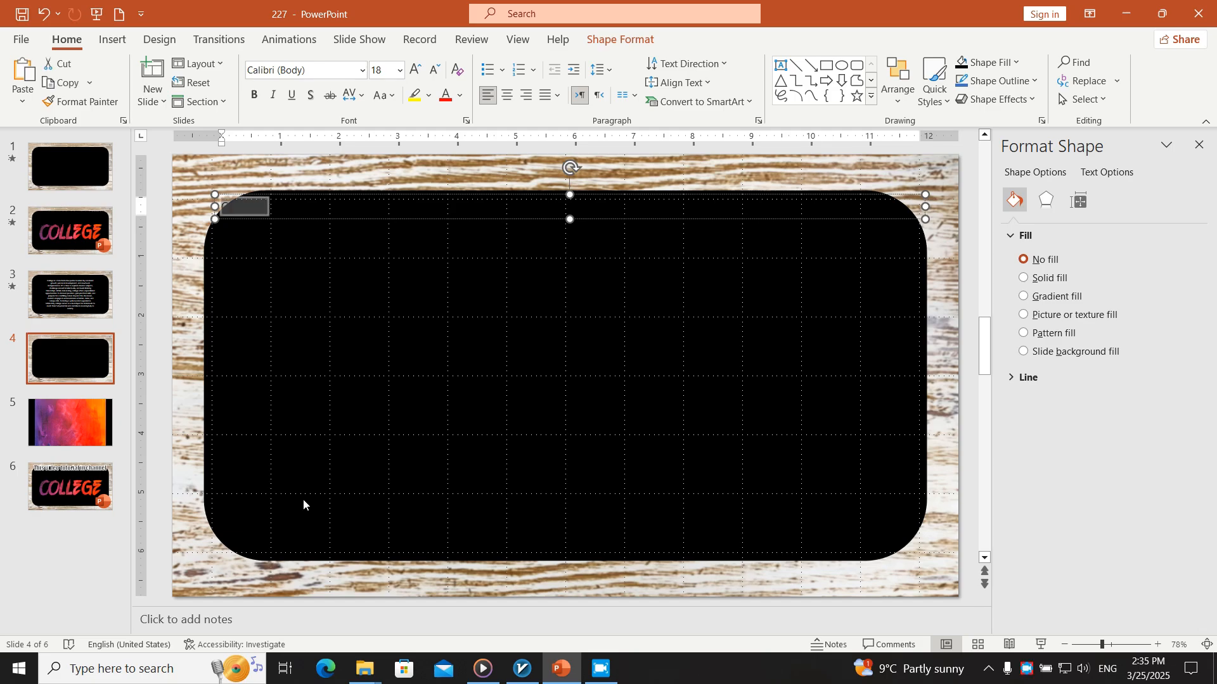
left_click(323, 69)
type("ov")
key("Tab")
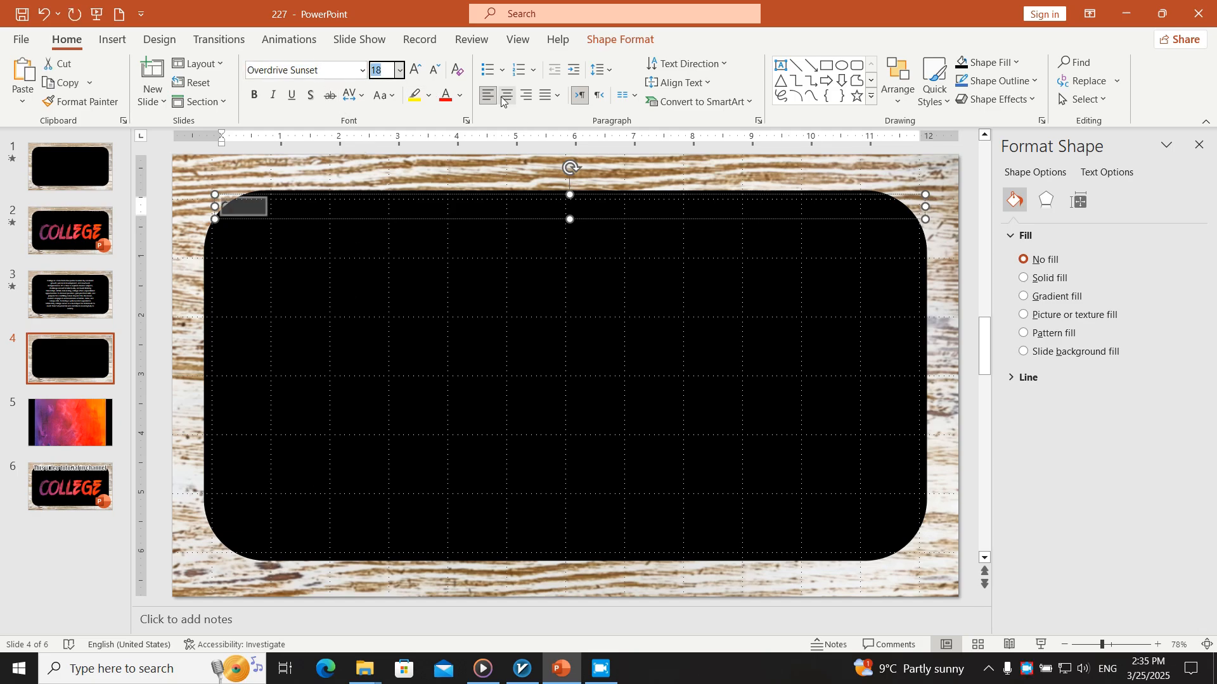
Enlarge the COLLEGE text to 287 pt
left_click(416, 70)
left_click(416, 69)
left_click(415, 70)
left_click(415, 70)
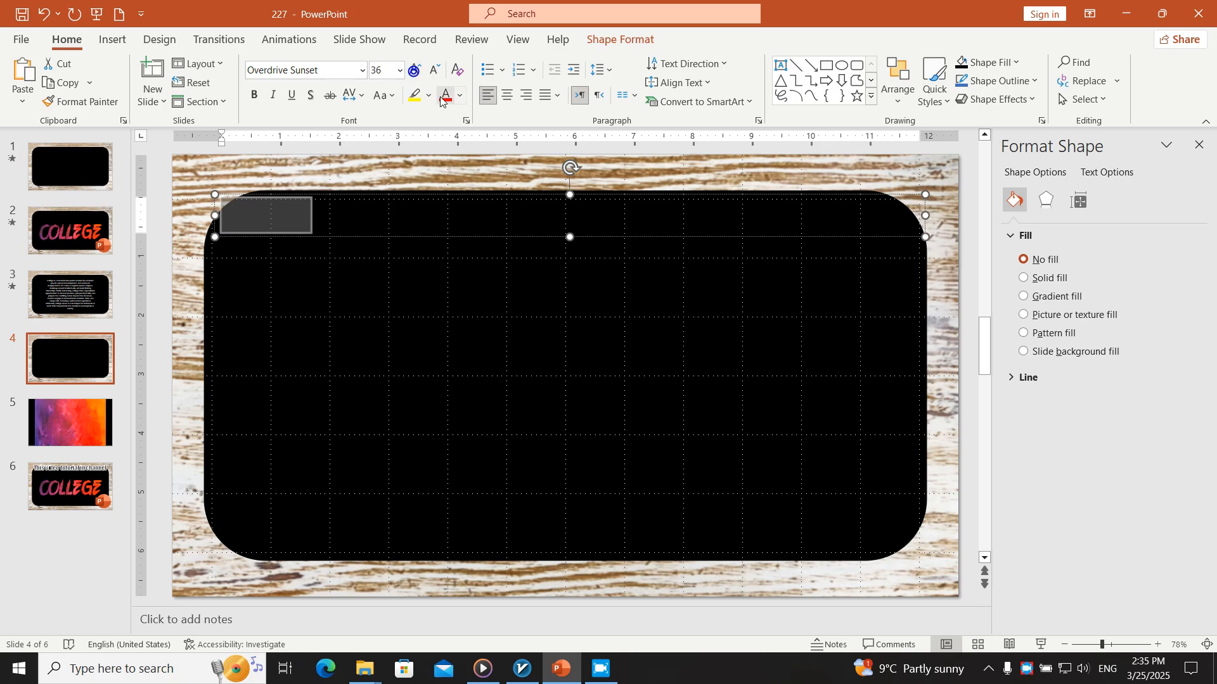
left_click(416, 70)
double_click(416, 69)
left_click(416, 70)
left_click(416, 70)
left_click(416, 69)
left_click(416, 69)
left_click(416, 70)
left_click(416, 70)
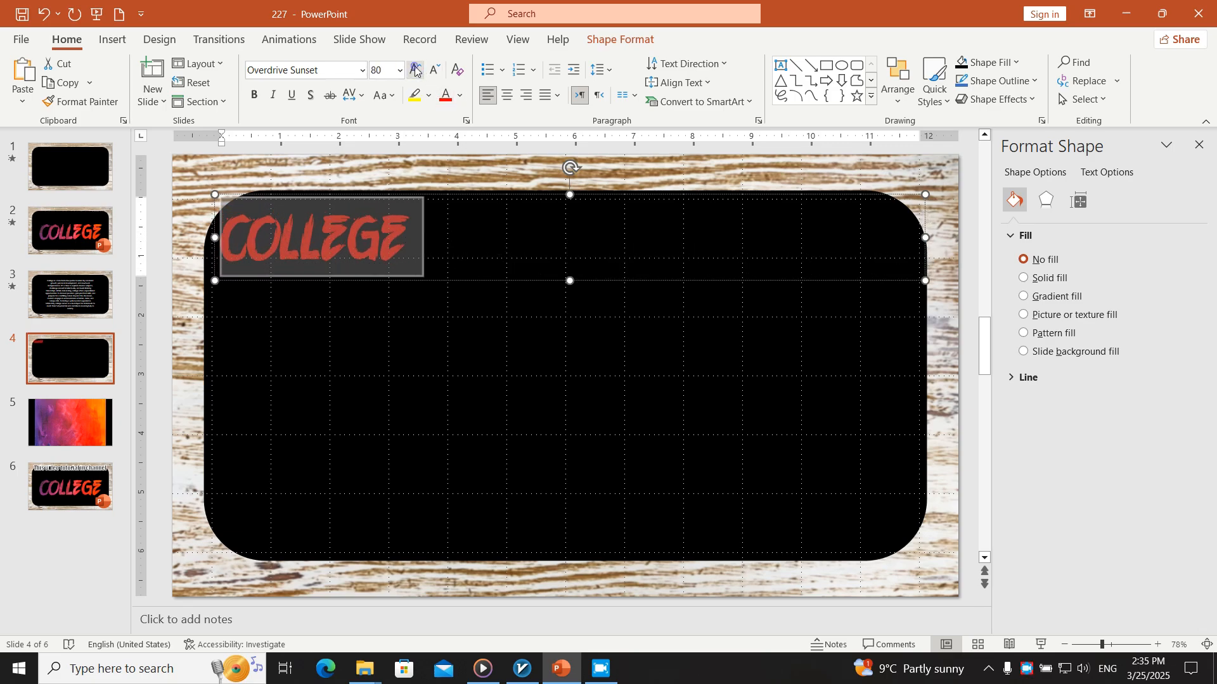
left_click(415, 69)
left_click(415, 69)
left_click(416, 70)
left_click(416, 70)
left_click(416, 69)
left_click(415, 69)
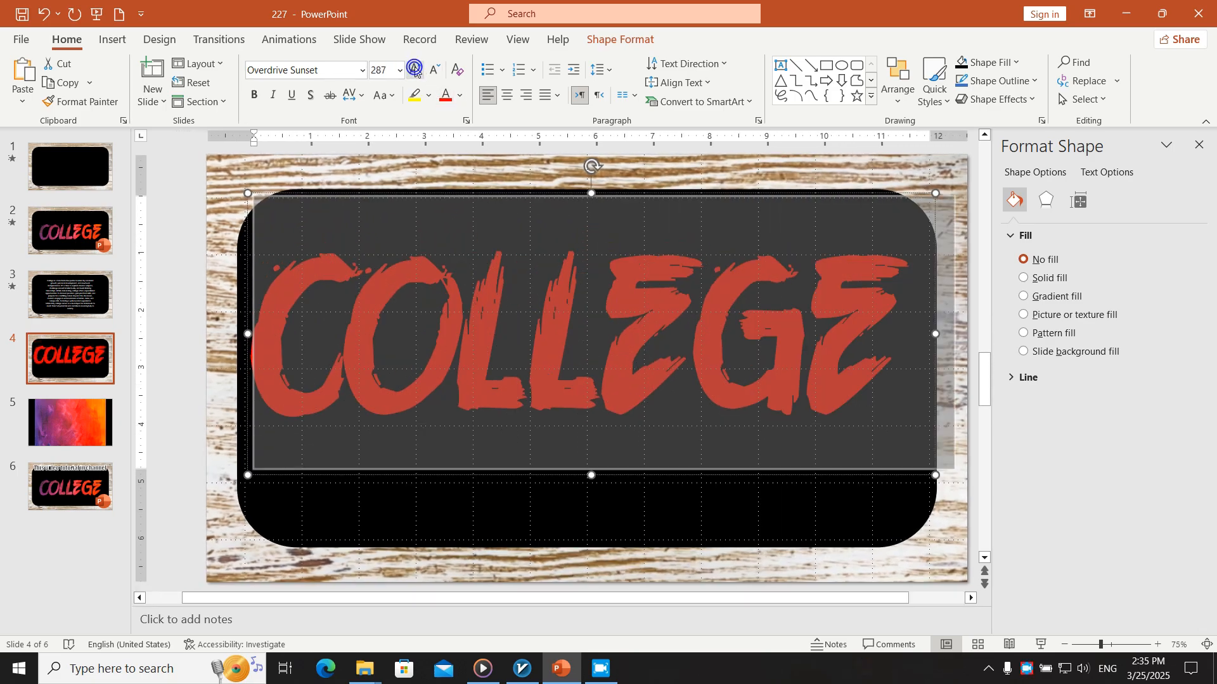
Center-align the COLLEGE text and move its box down to the middle of the black rounded area
left_click(511, 99)
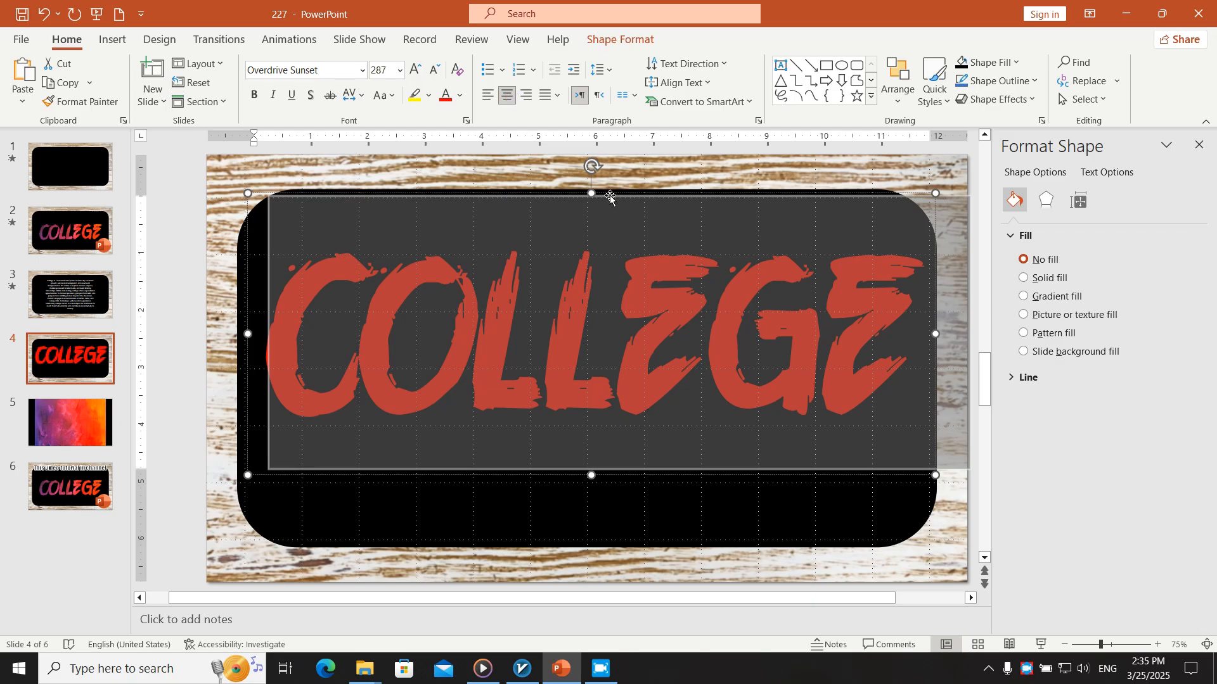
left_click_drag(608, 191, 609, 232)
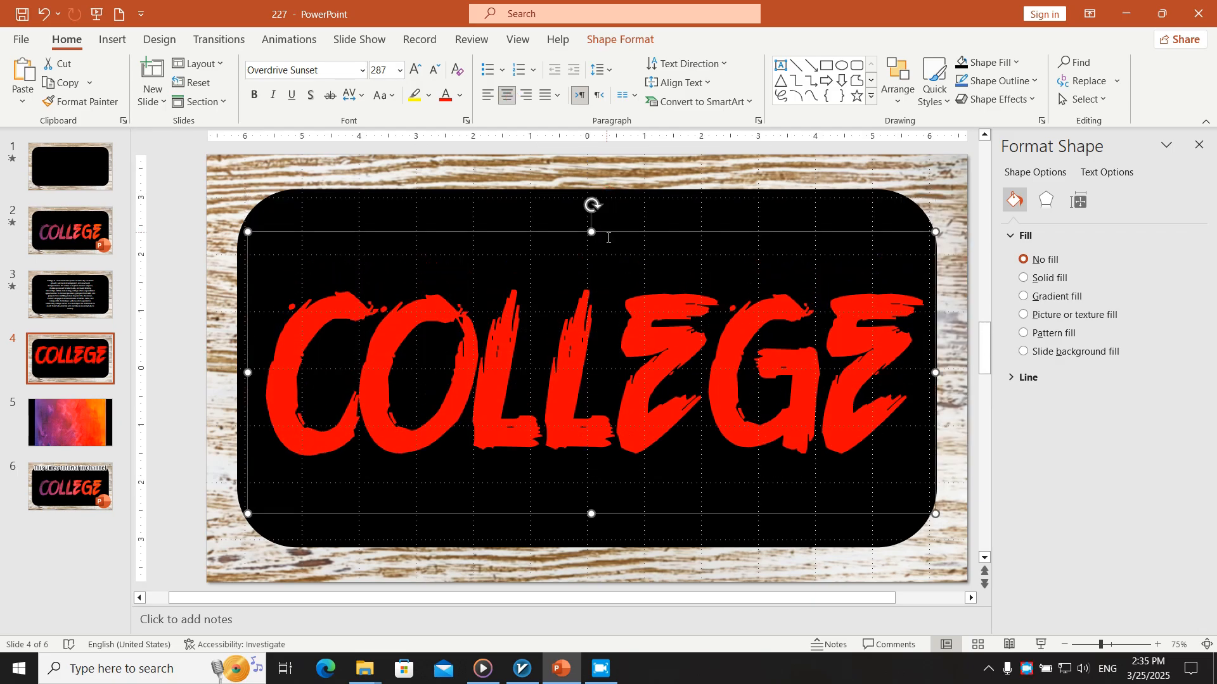
Copy the painted texture from slide 5 and apply it from the clipboard as the picture fill of the COLLEGE text
left_click(93, 443)
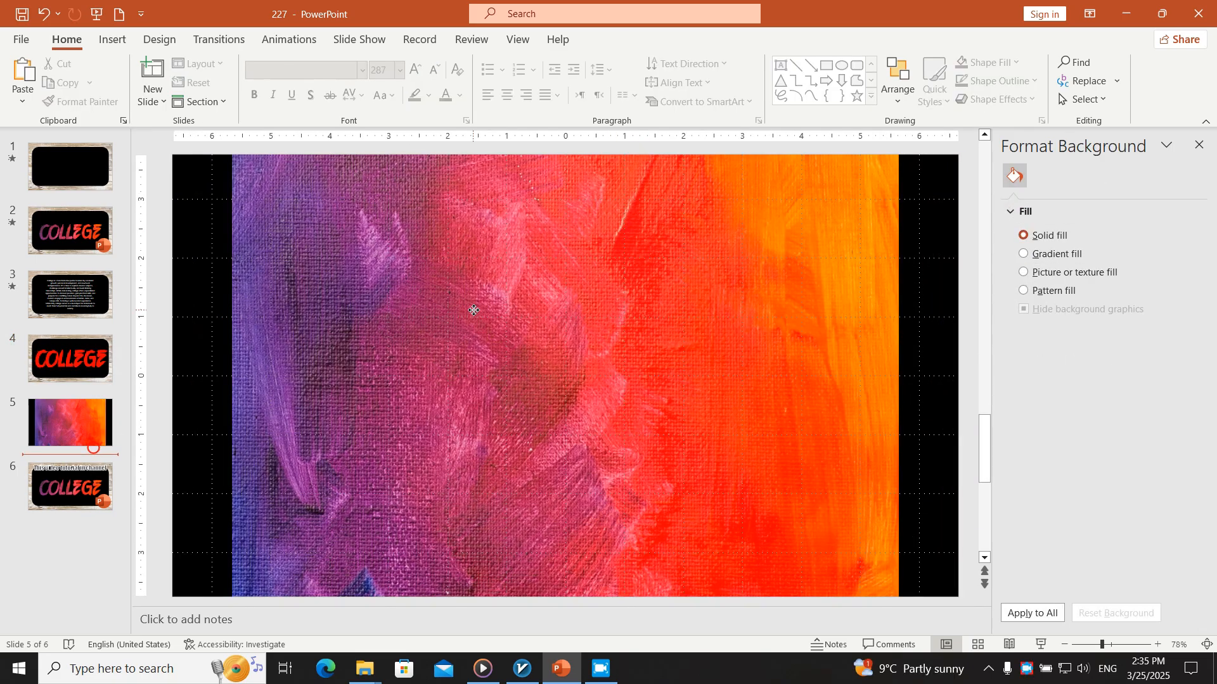
left_click(448, 320)
left_click(77, 360)
left_click(523, 317)
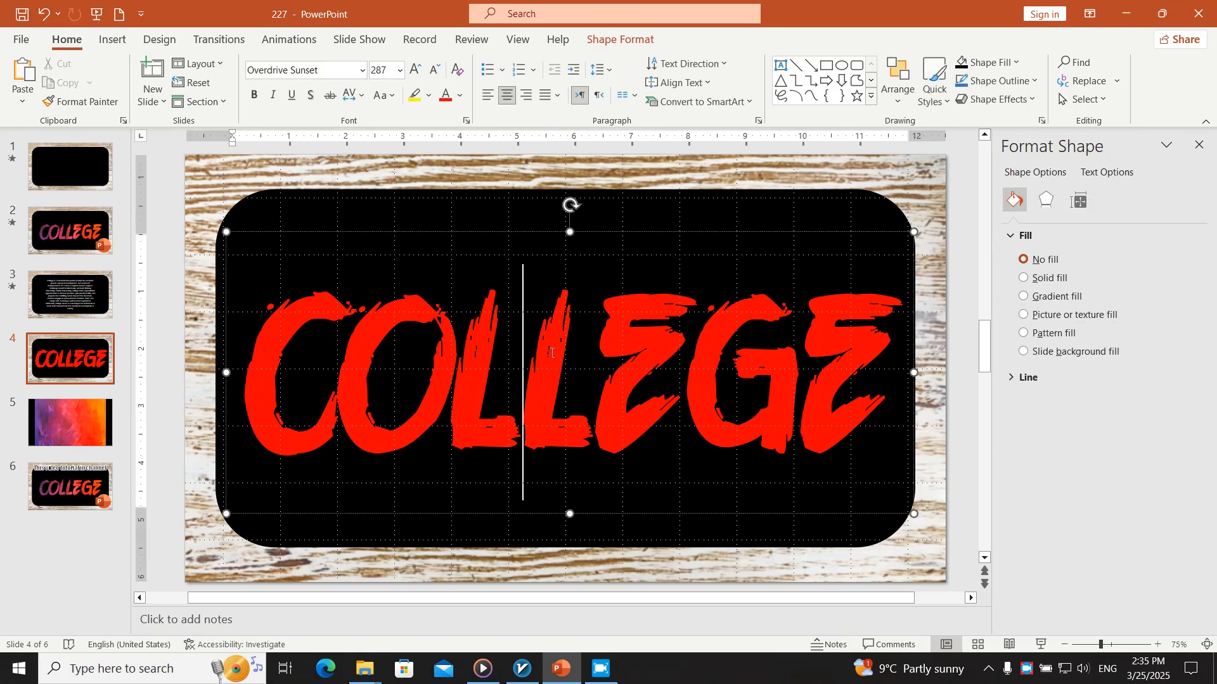
key("ctrl+a")
left_click(1102, 177)
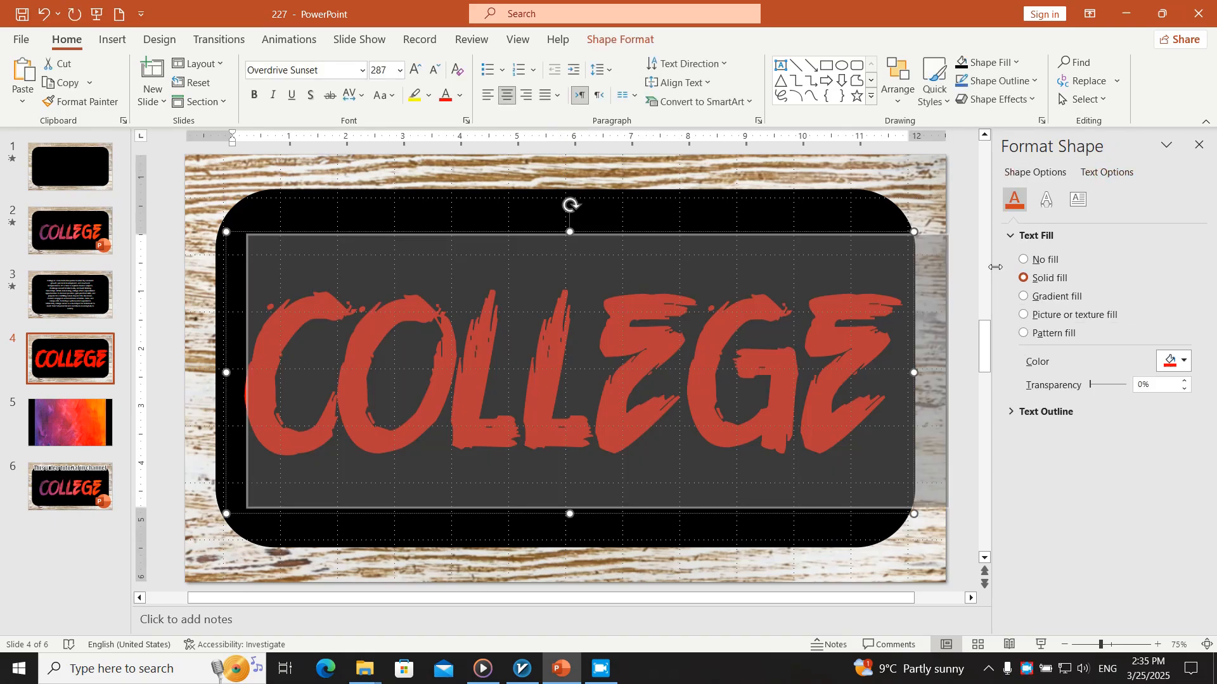
left_click(1057, 315)
left_click(1103, 376)
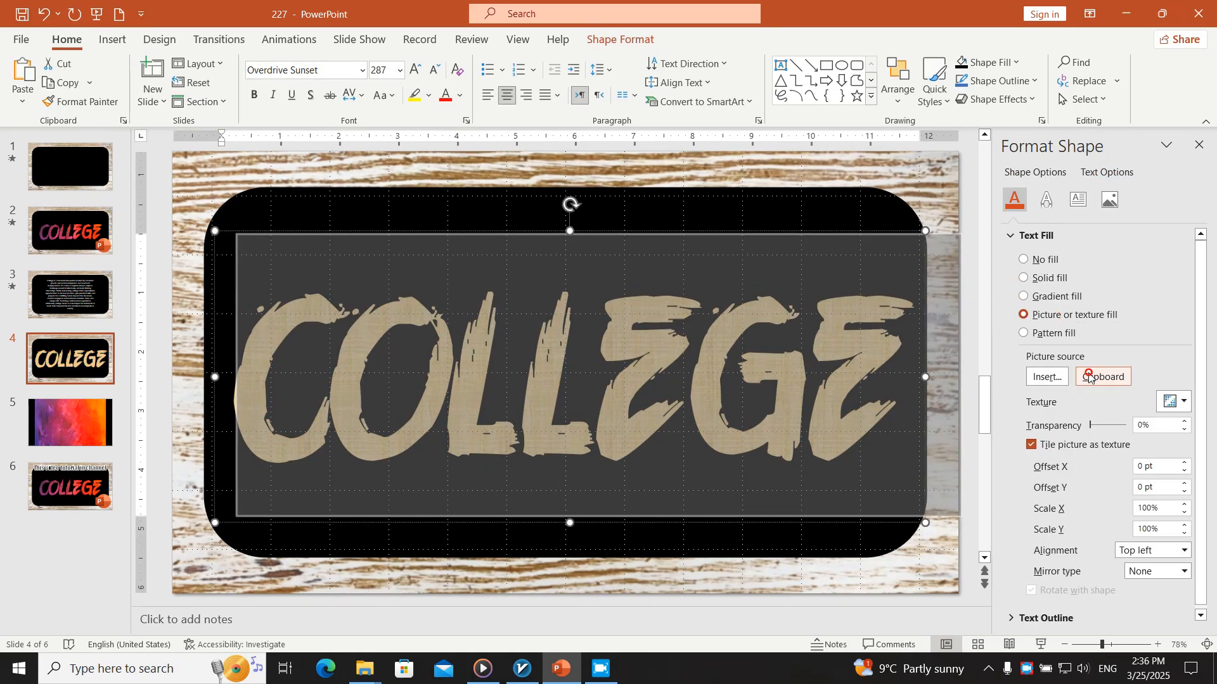
left_click(514, 553)
left_click(513, 535)
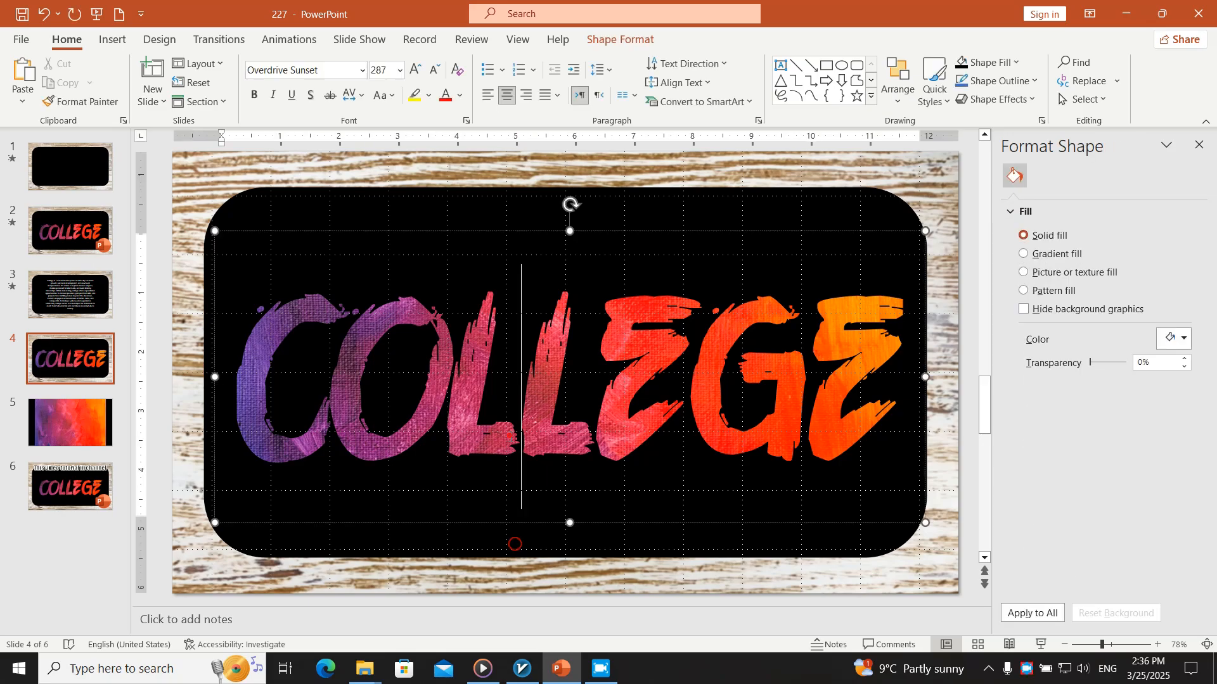
left_click(457, 511)
left_click(457, 511)
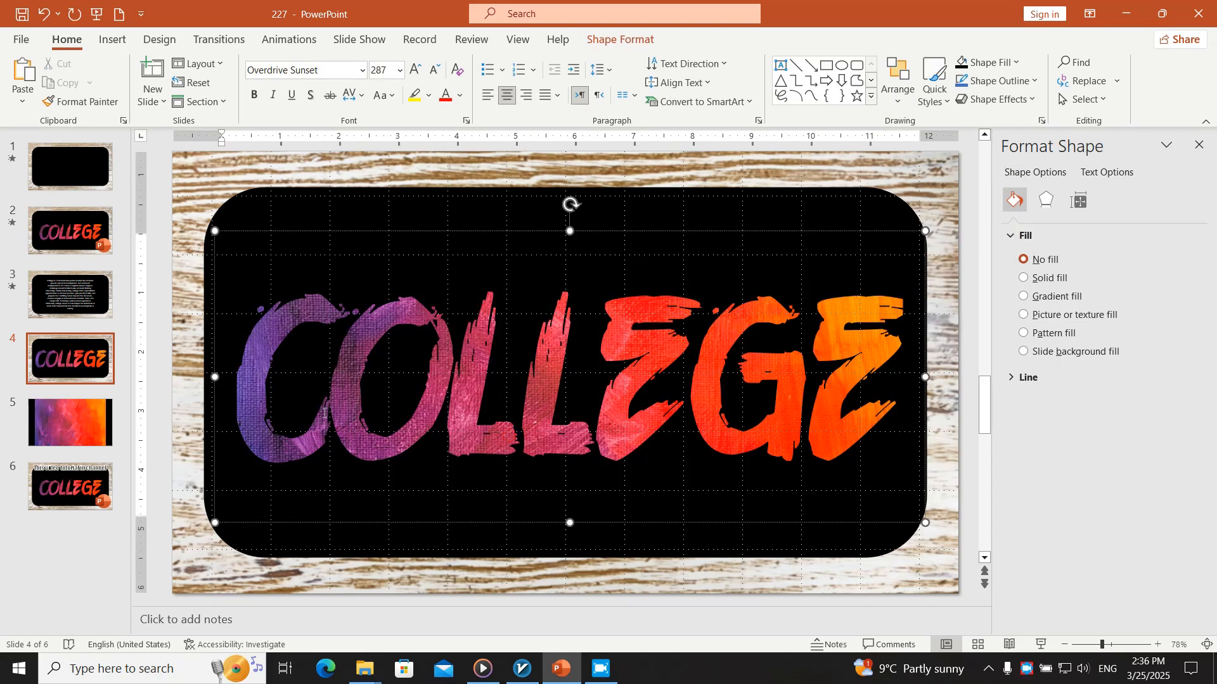
Copy slide 4 and paste two duplicates of it directly after the original
left_click(81, 416)
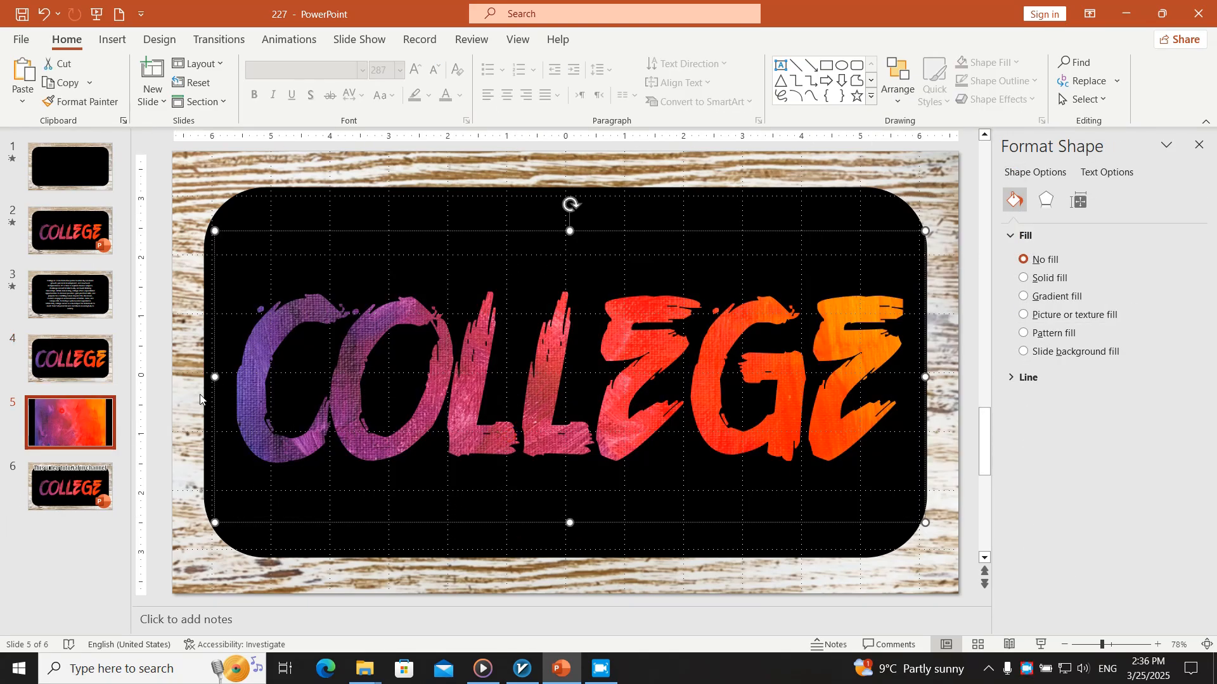
left_click(79, 362)
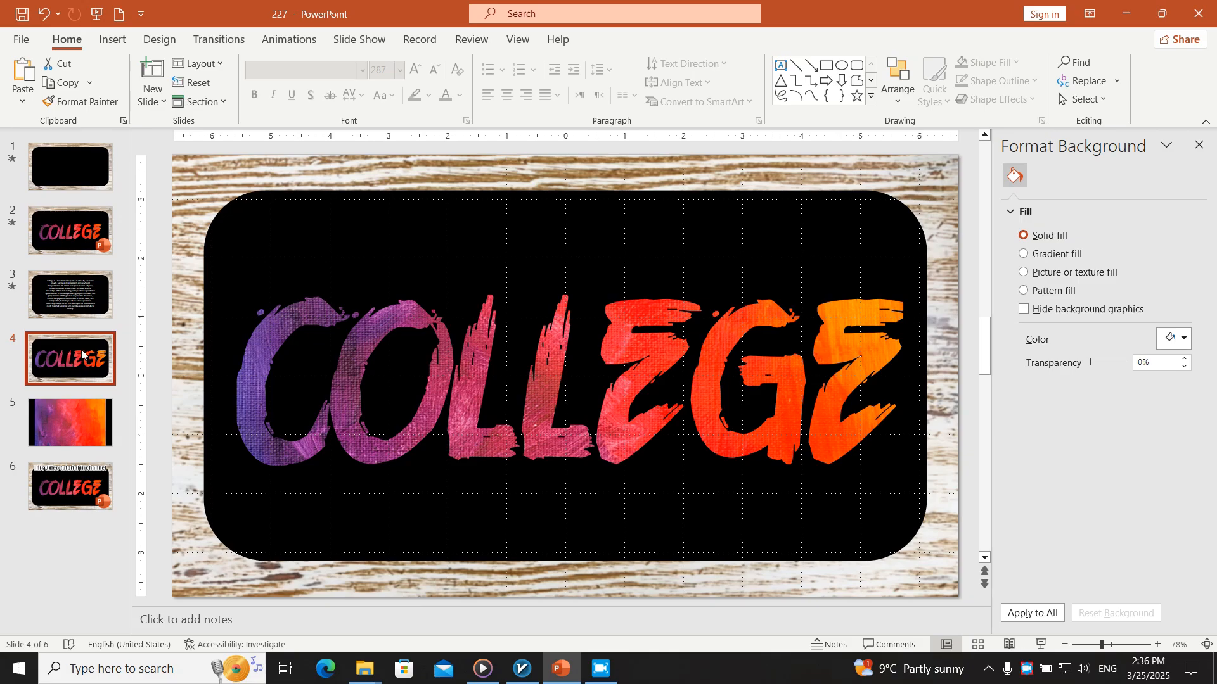
key("ctrl+v")
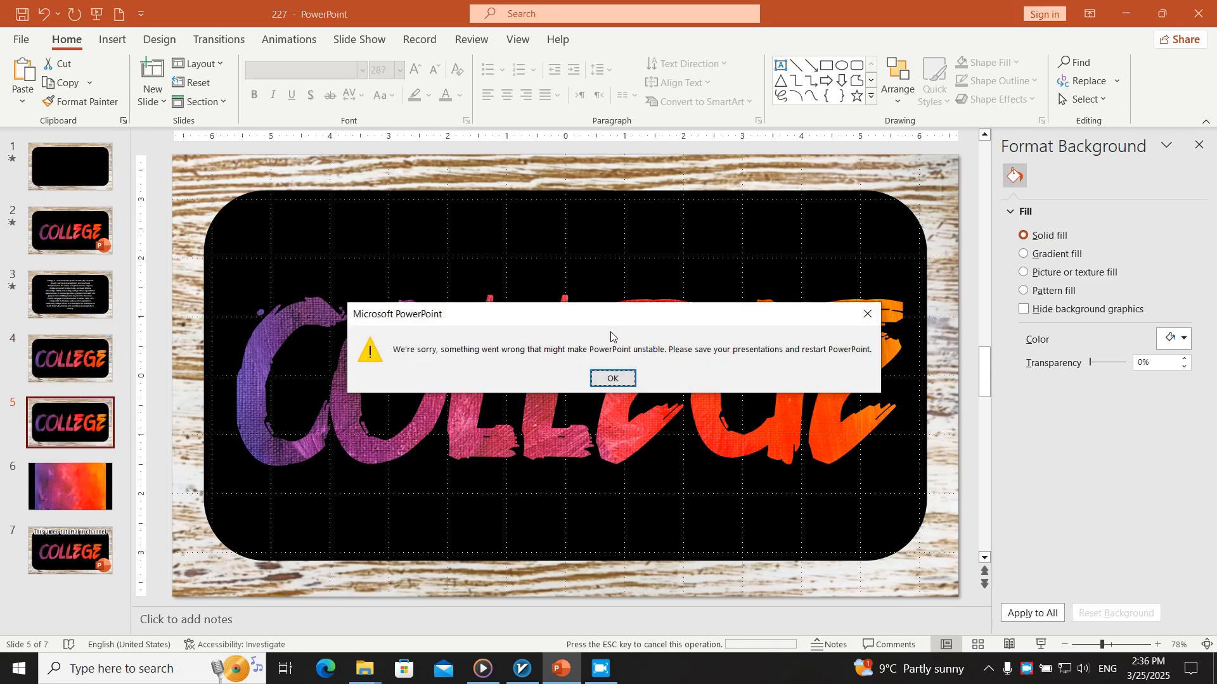
left_click(612, 379)
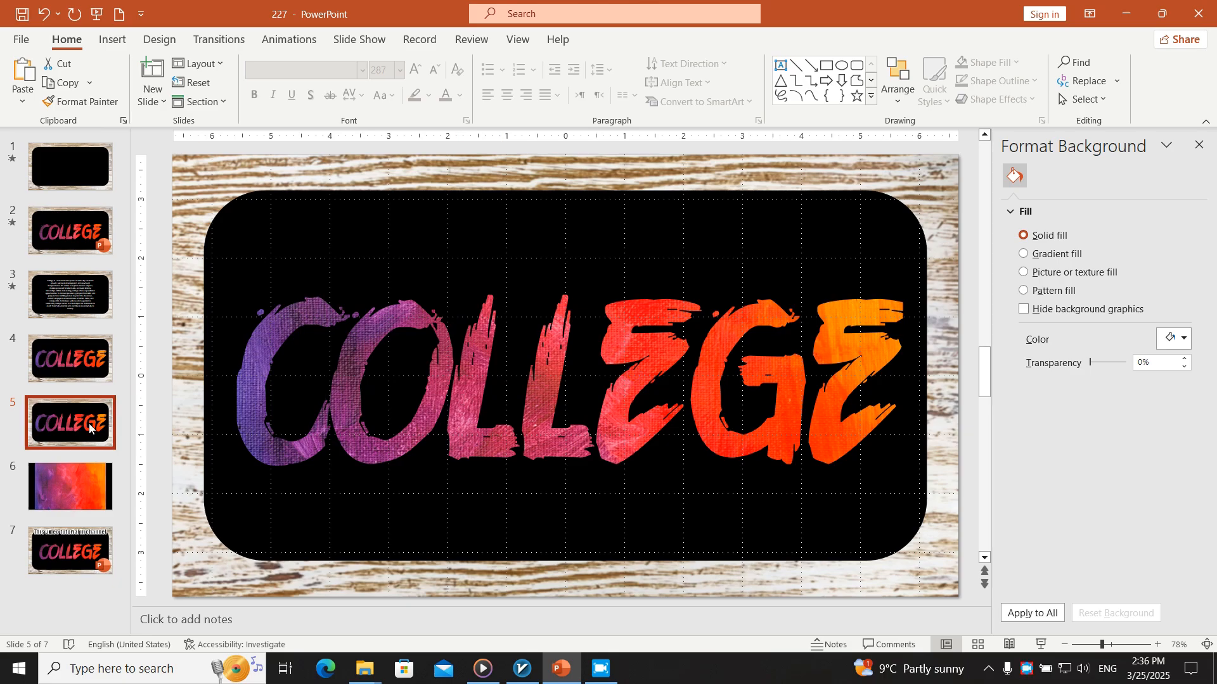
key("ctrl+v")
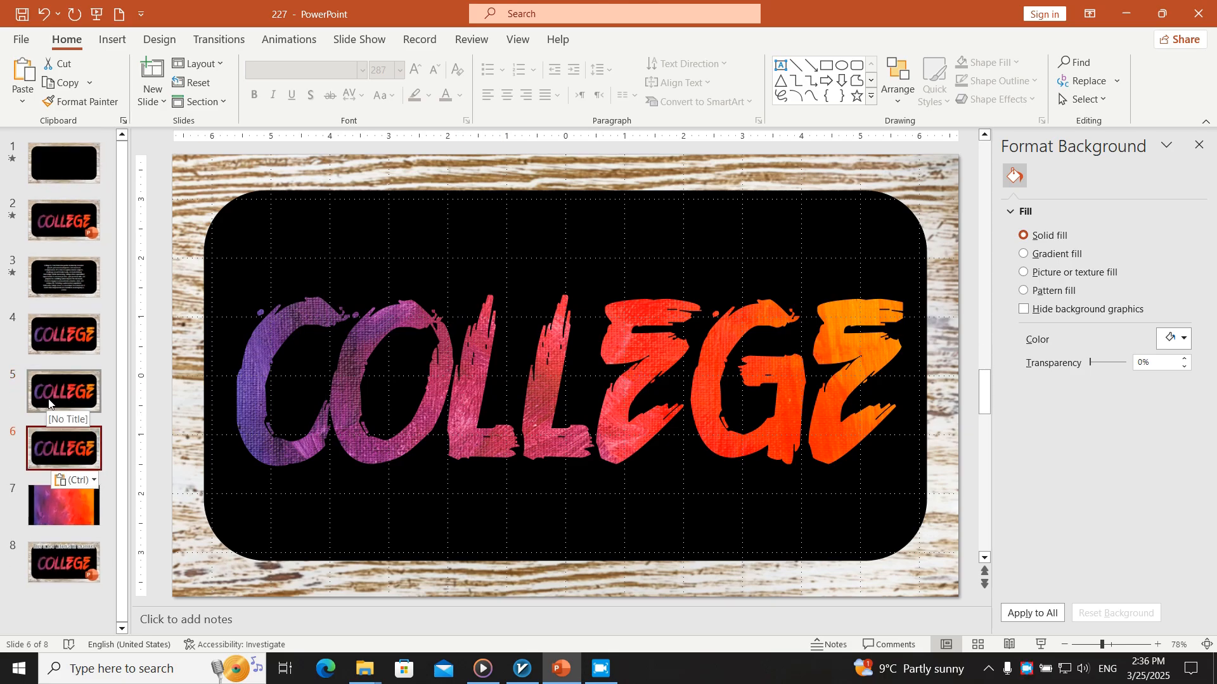
Move the COLLEGE text box on slide 4 off the slide, just beyond its right edge
left_click(84, 283)
left_click(84, 333)
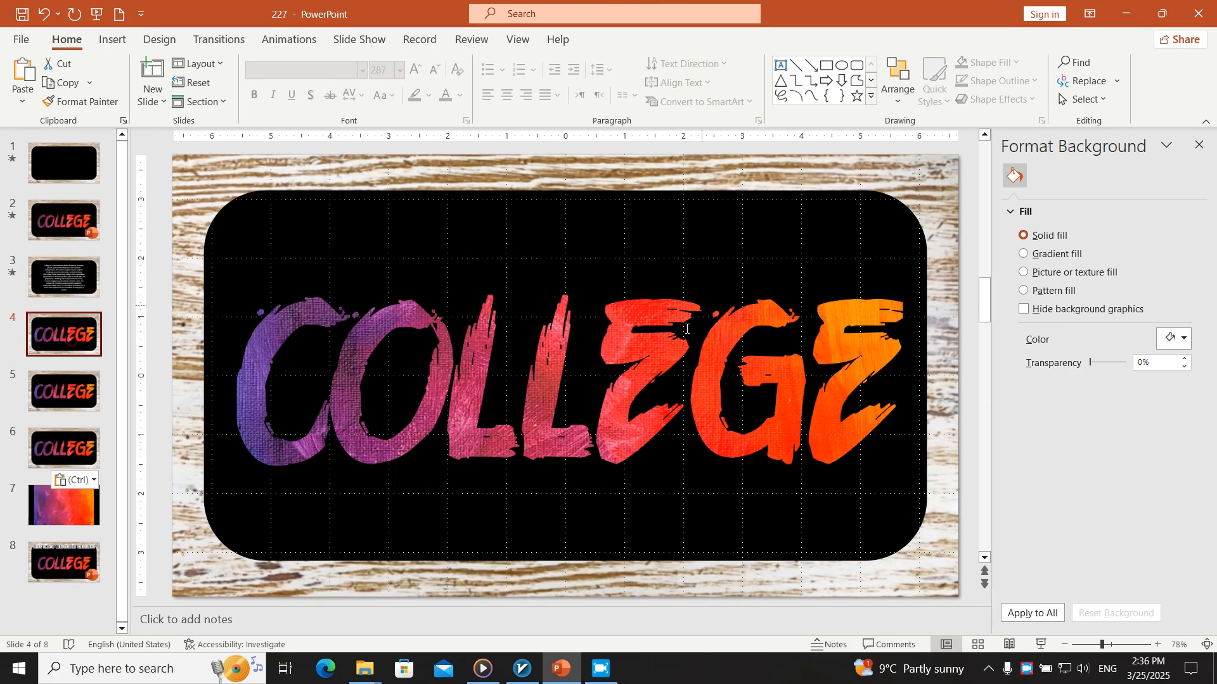
left_click(667, 358)
scroll(712, 261, "down", 5)
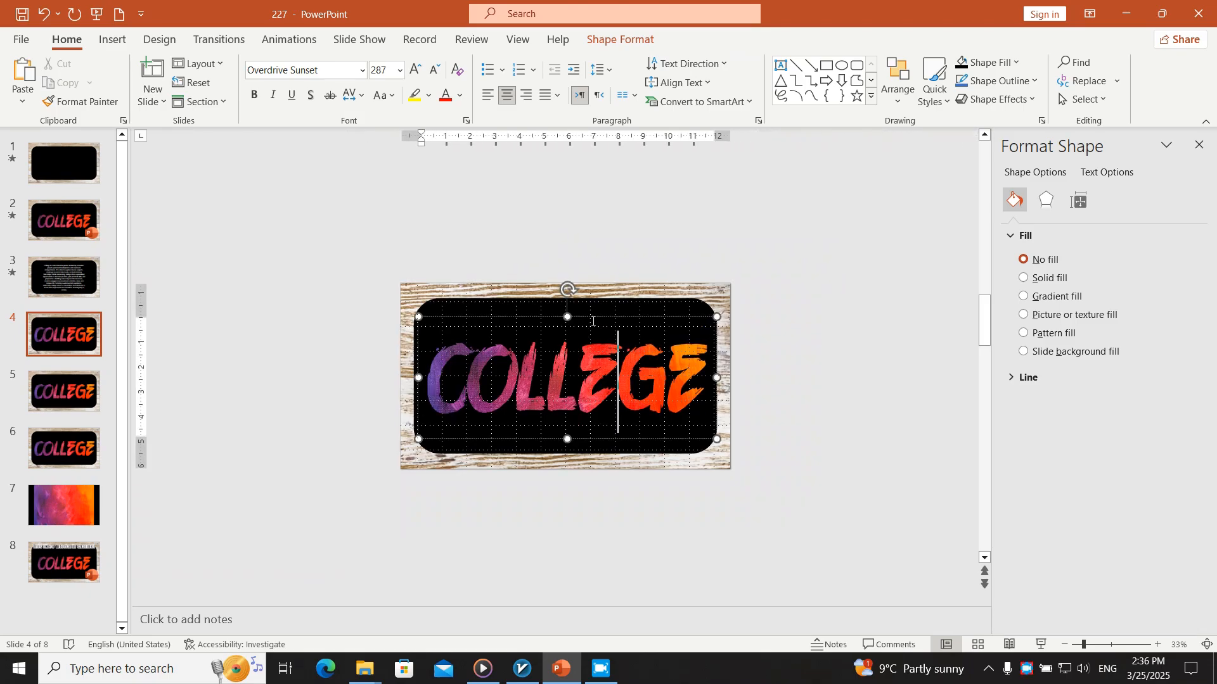
left_click_drag(709, 315, 900, 312)
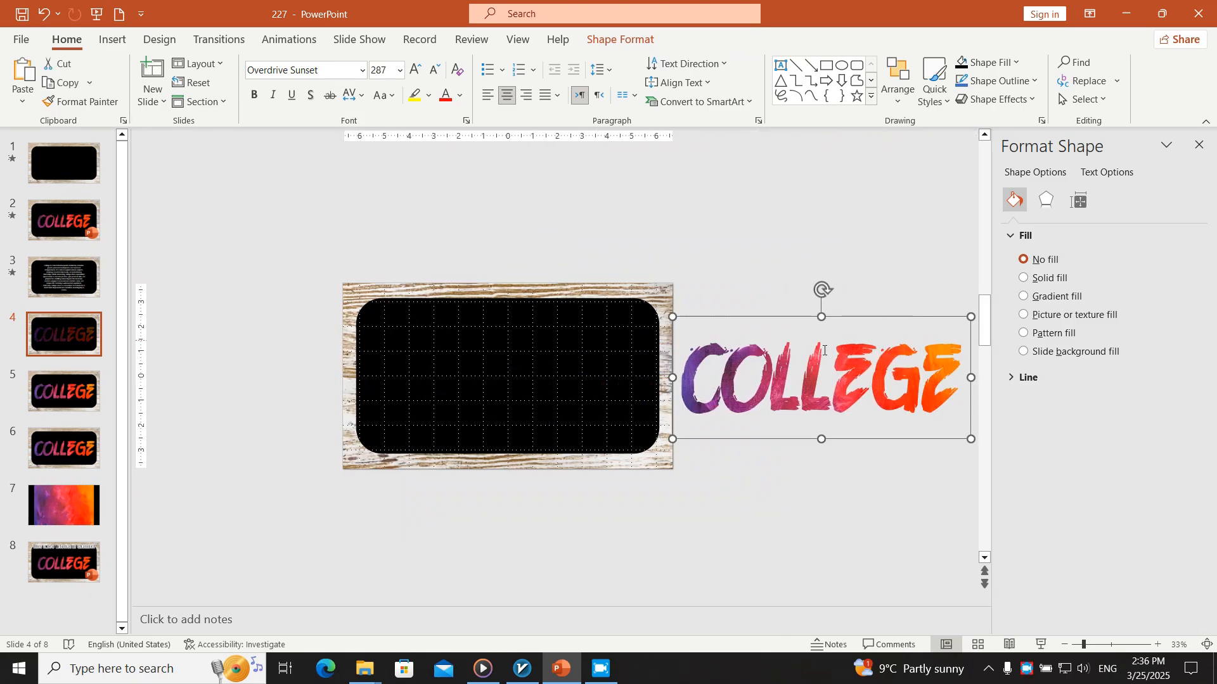
Examine the COLLEGE text beside slide 4 and compare it with how the separate letters are spaced out beside slide 1
scroll(673, 397, "down", 3)
left_click(642, 382)
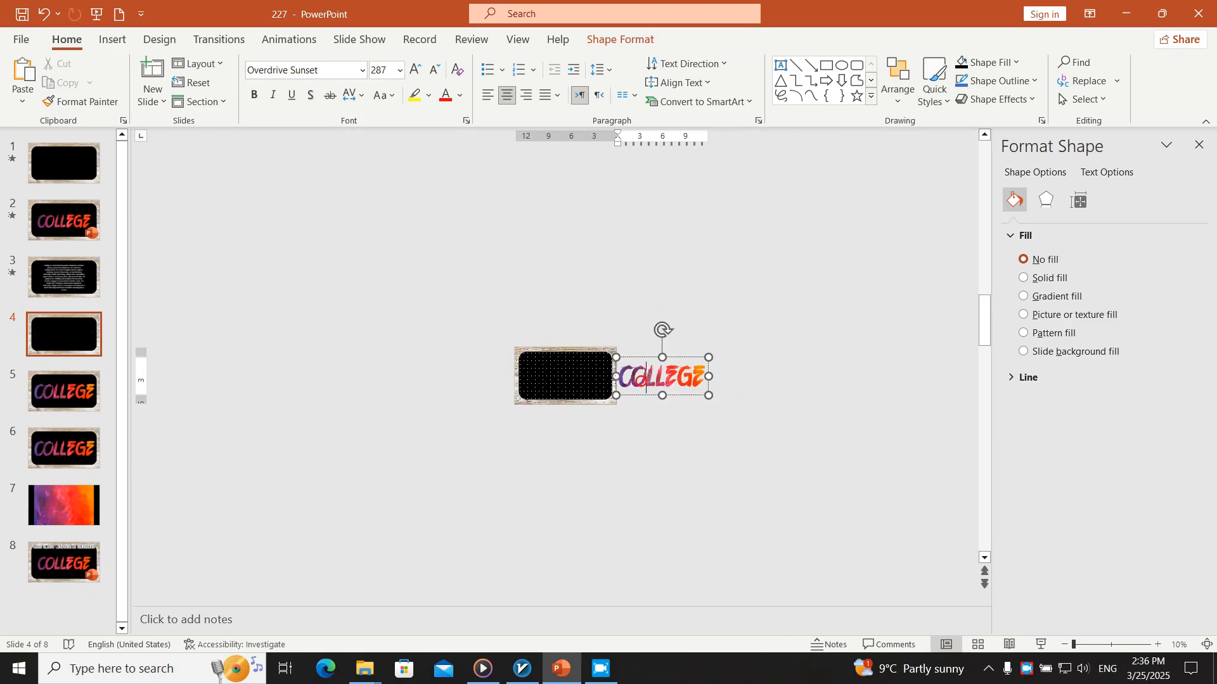
left_click_drag(631, 378, 646, 378)
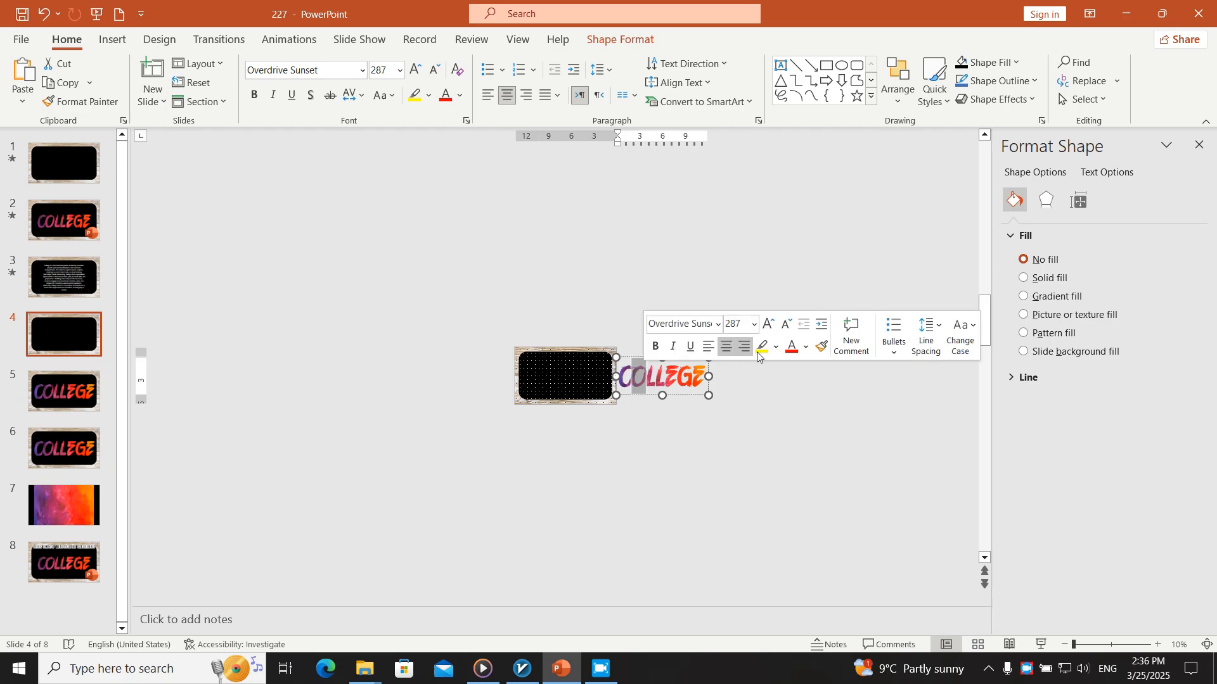
left_click(718, 384)
left_click(677, 379)
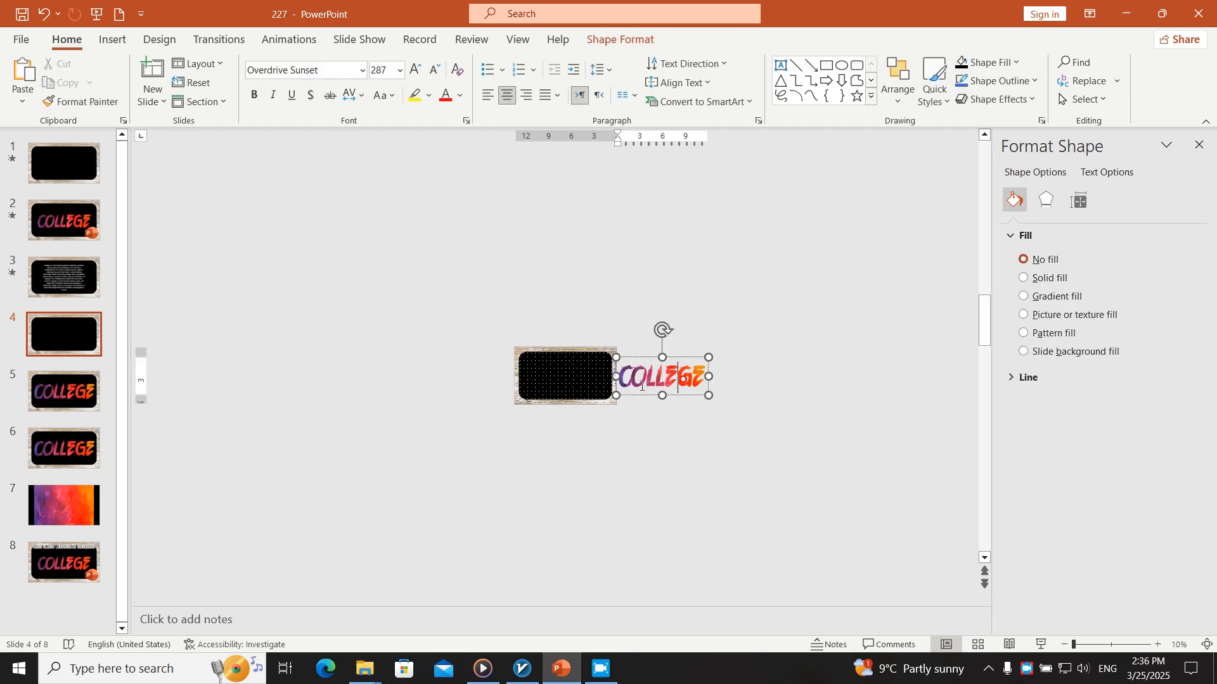
left_click(65, 564)
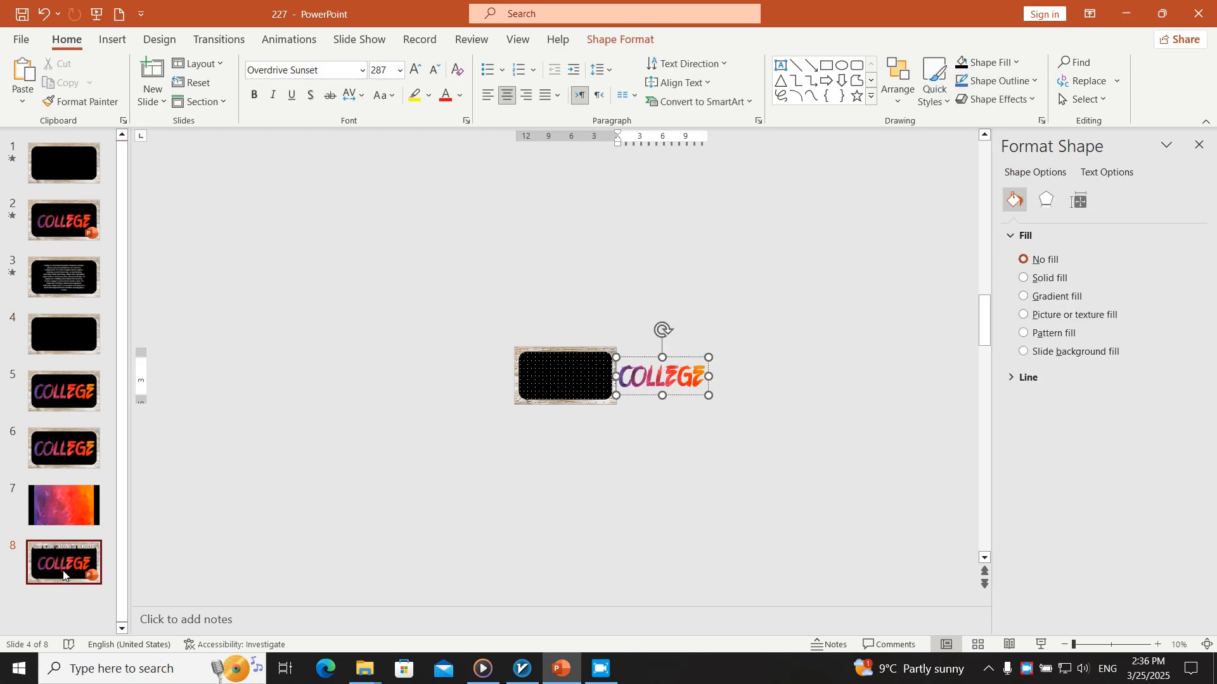
left_click(87, 449)
left_click(63, 221)
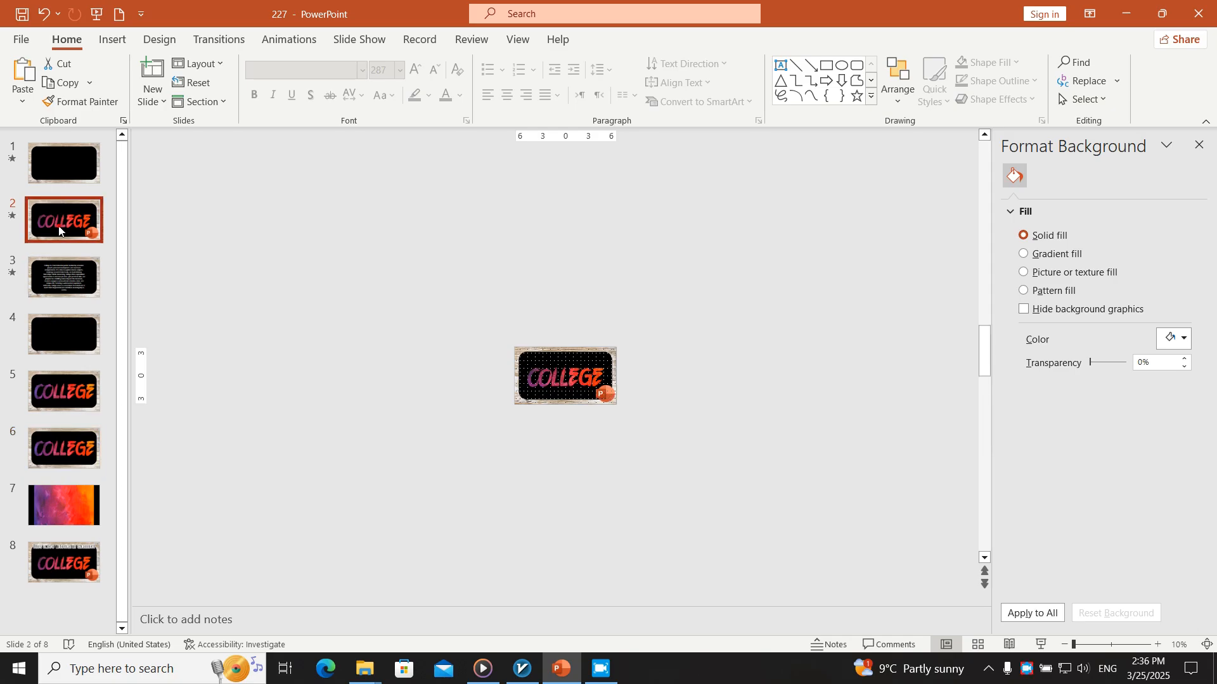
left_click(81, 163)
left_click(864, 411)
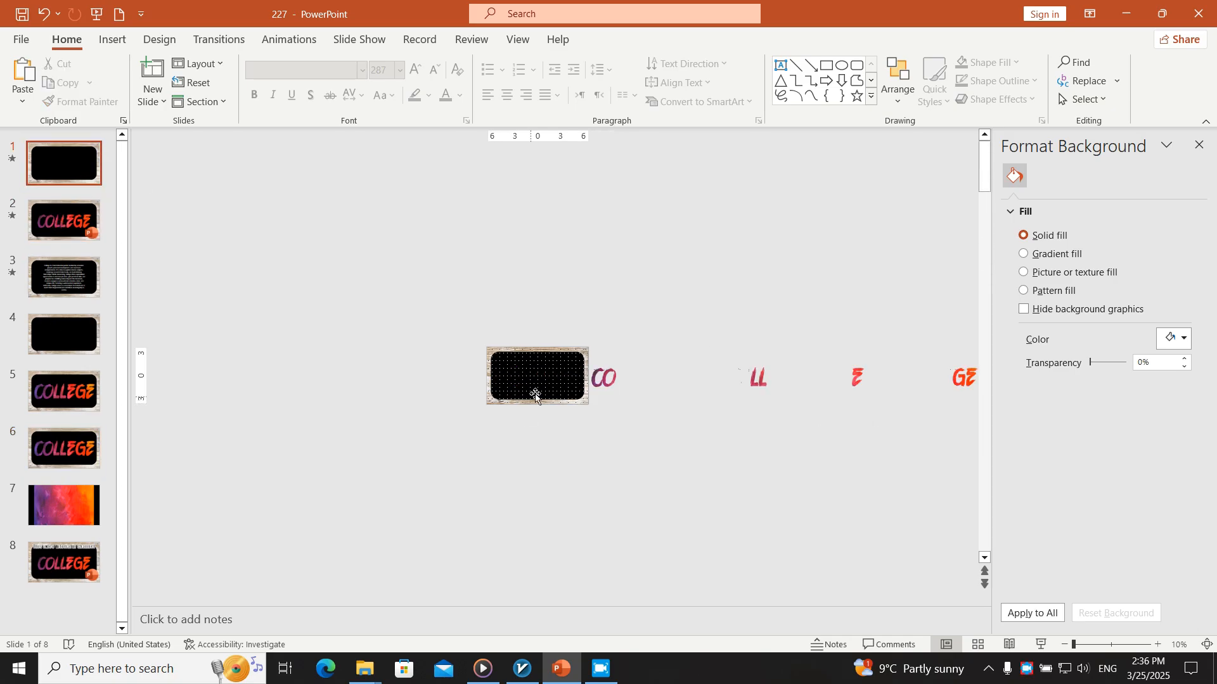
Move the COLLEGE text box on slide 6 off the slide, just beyond its left edge
left_click(58, 492)
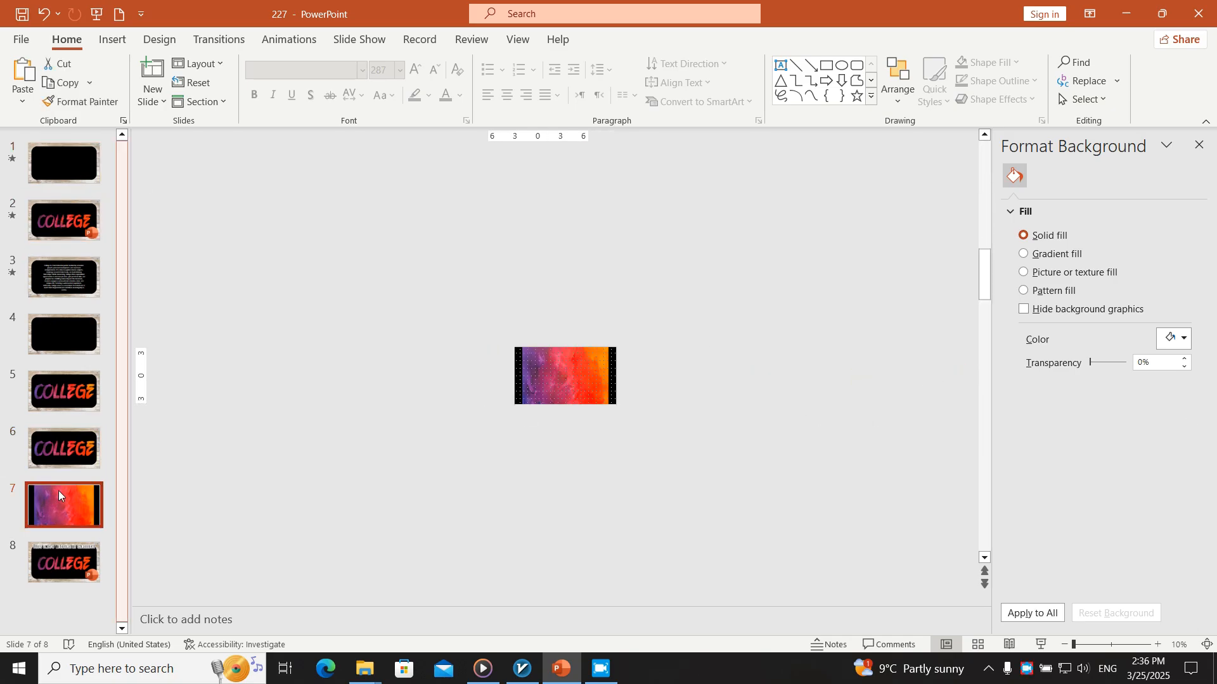
left_click(62, 448)
scroll(708, 452, "up", 4, "ctrl")
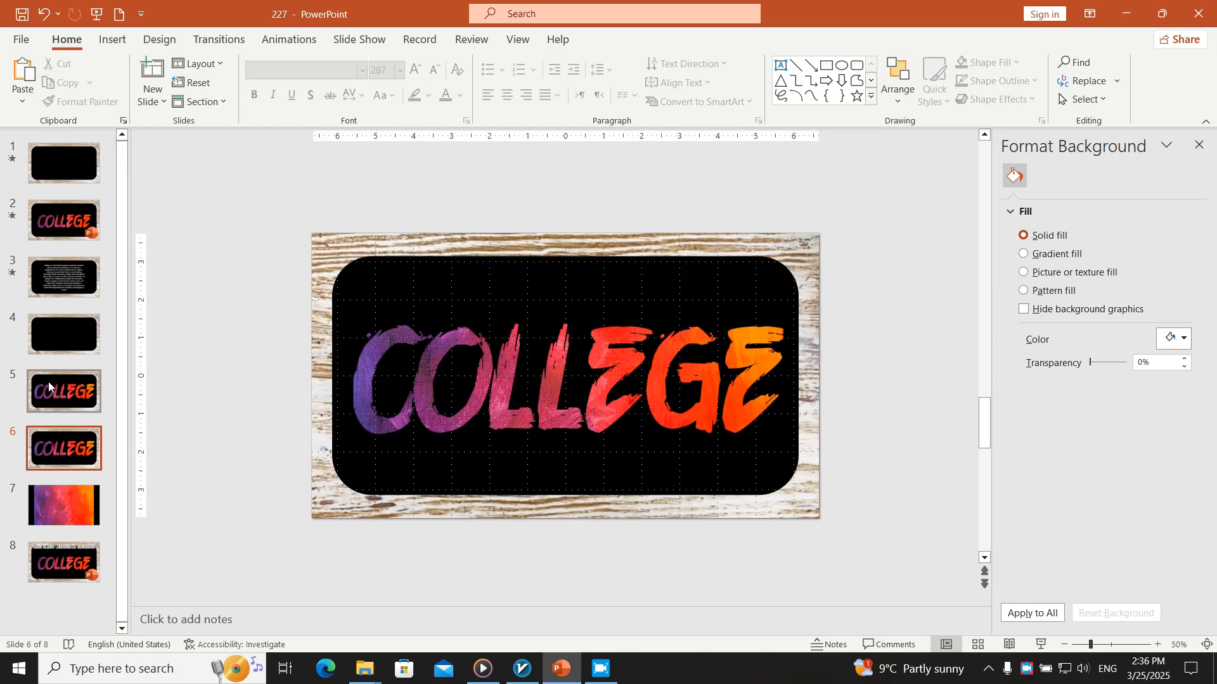
left_click(704, 299)
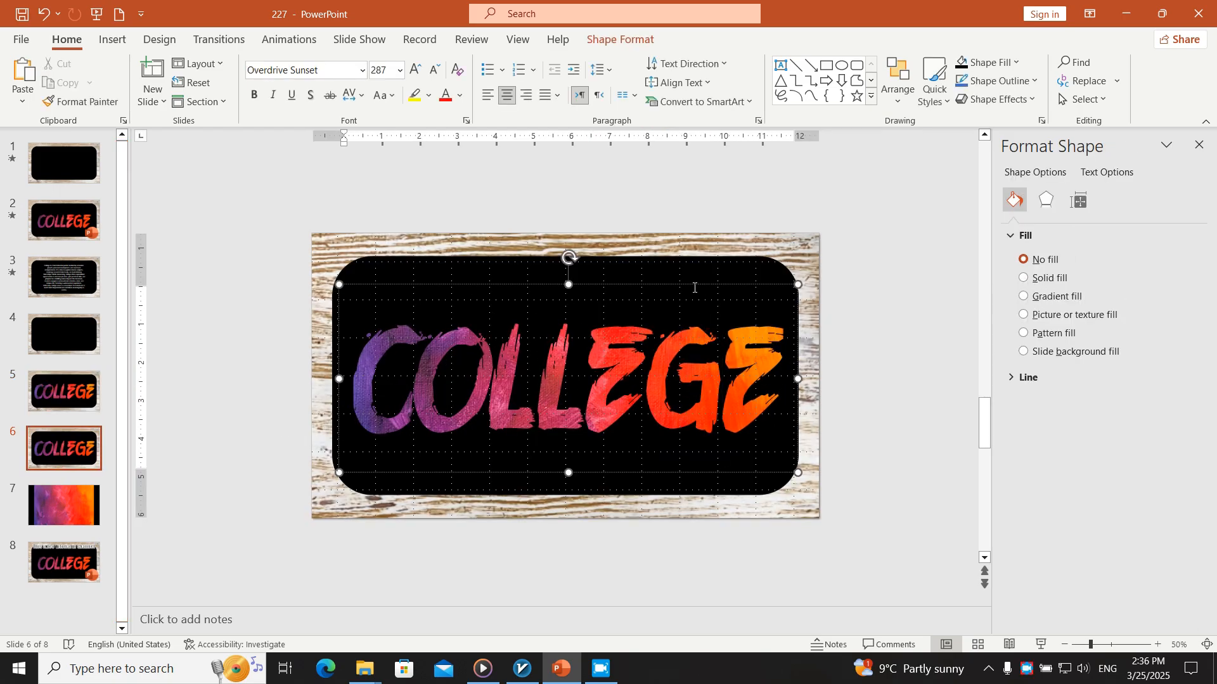
left_click_drag(694, 286, 188, 322)
Copy the white college description text box from slide 3 onto slide 6
left_click(63, 277)
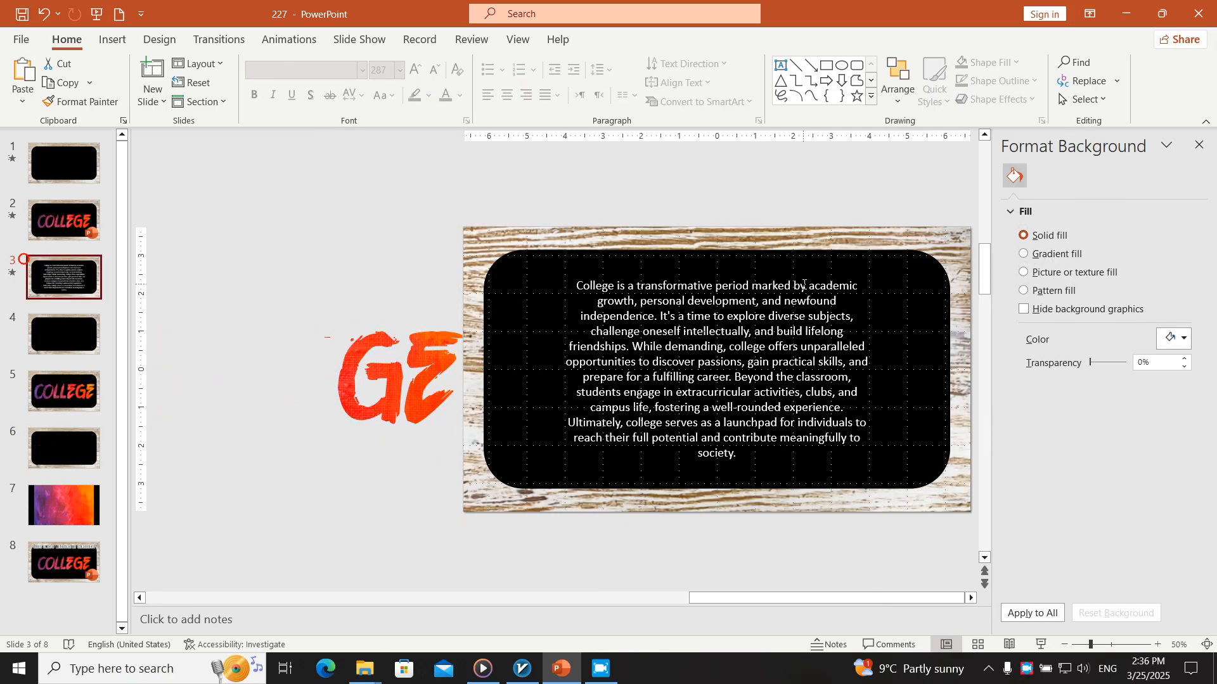
left_click(797, 285)
left_click(782, 275)
left_click(11, 458)
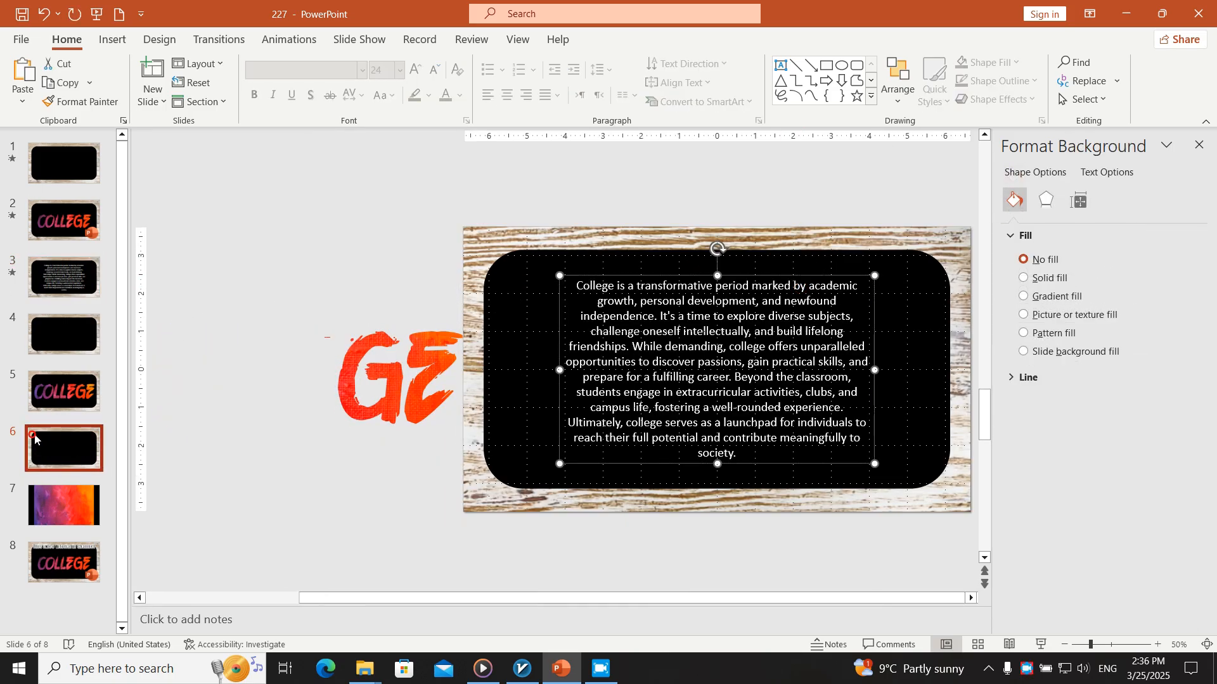